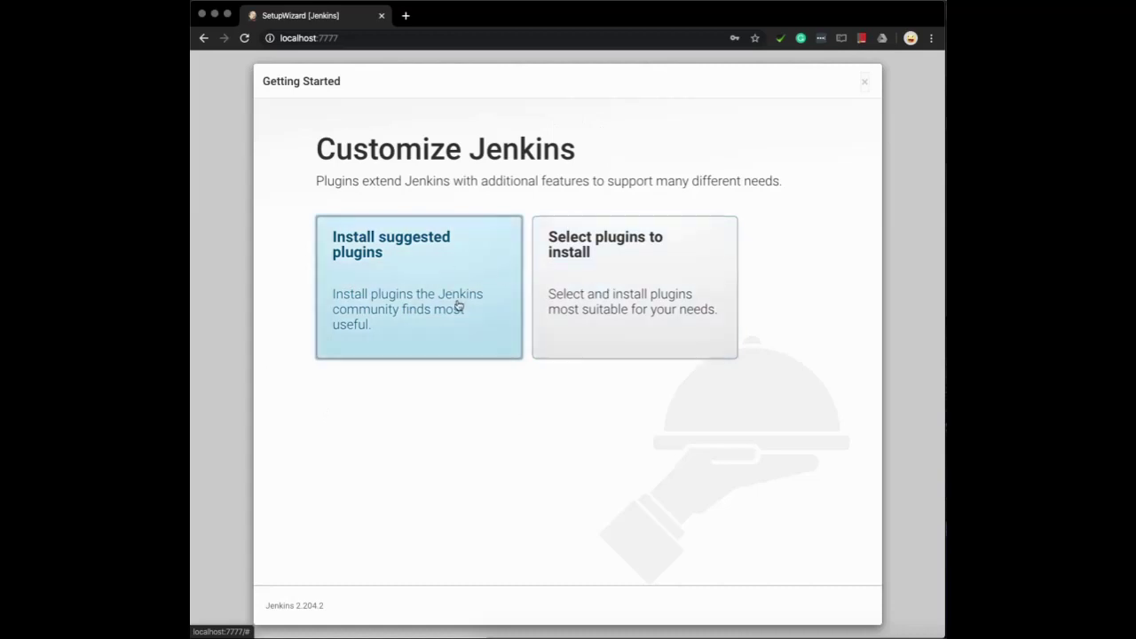
Start installing the suggested plugins and bring the Jenkins server terminal forward
click(412, 263)
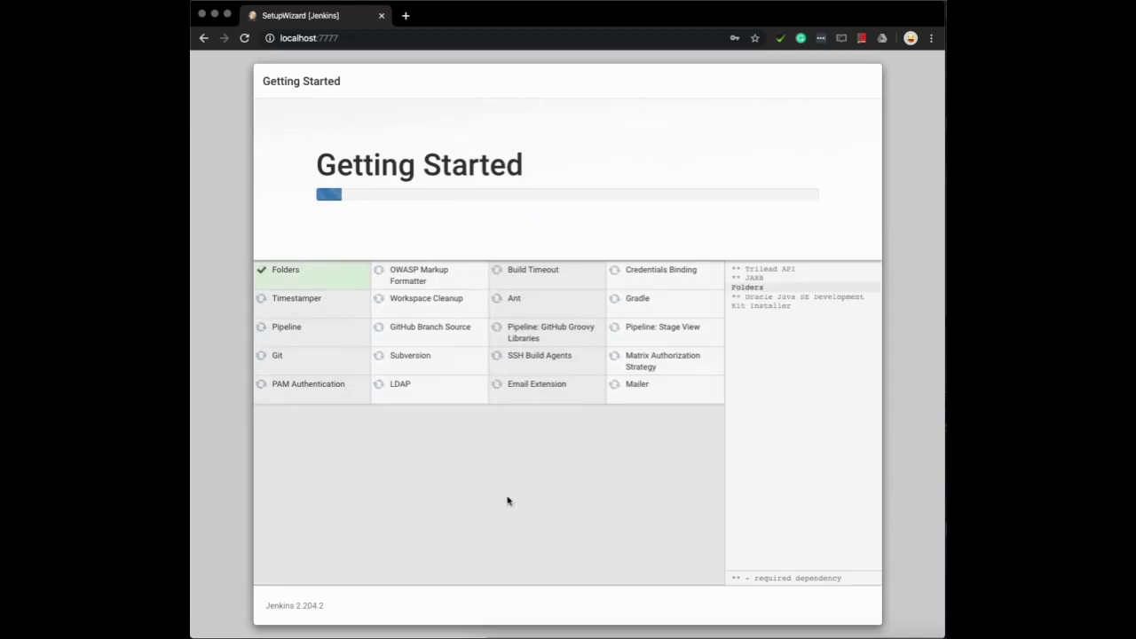
key(super+Tab)
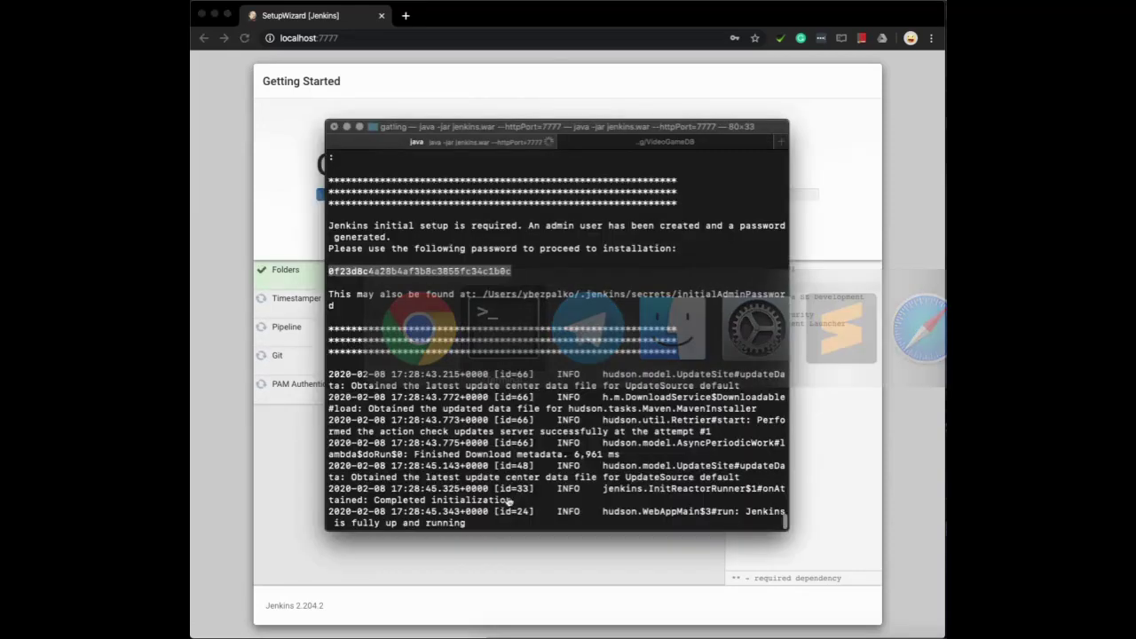
In the VideoGameDB shell, move from the gatling folder into the VideoGameDB project folder
key(super+shift+bracketright)
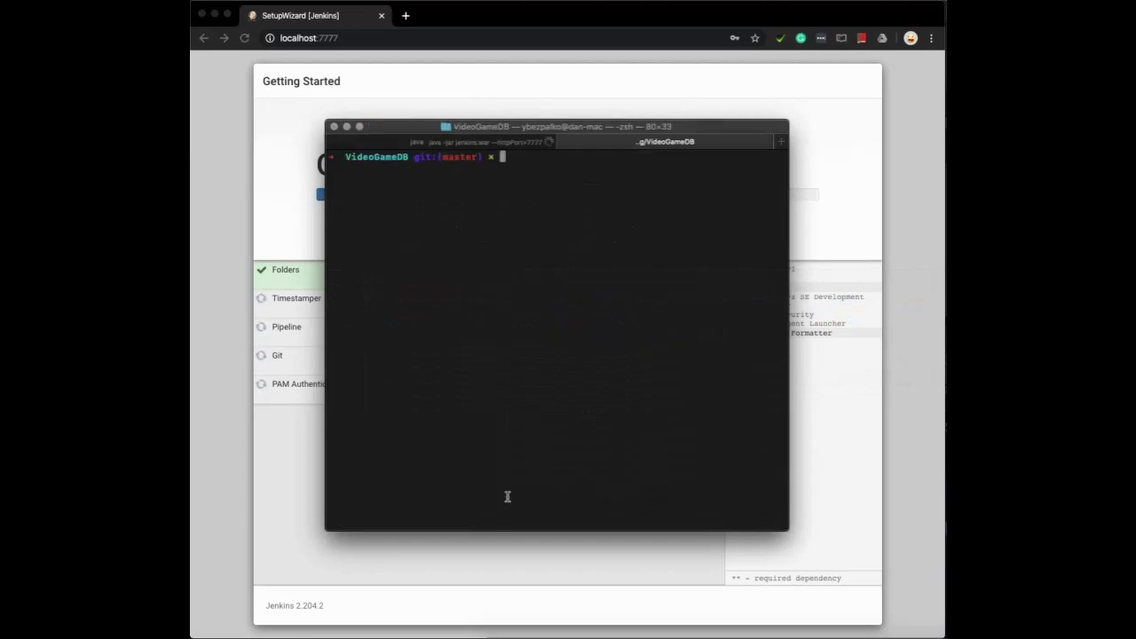
text(cd ..)
key(Return)
text(ll)
key(Return)
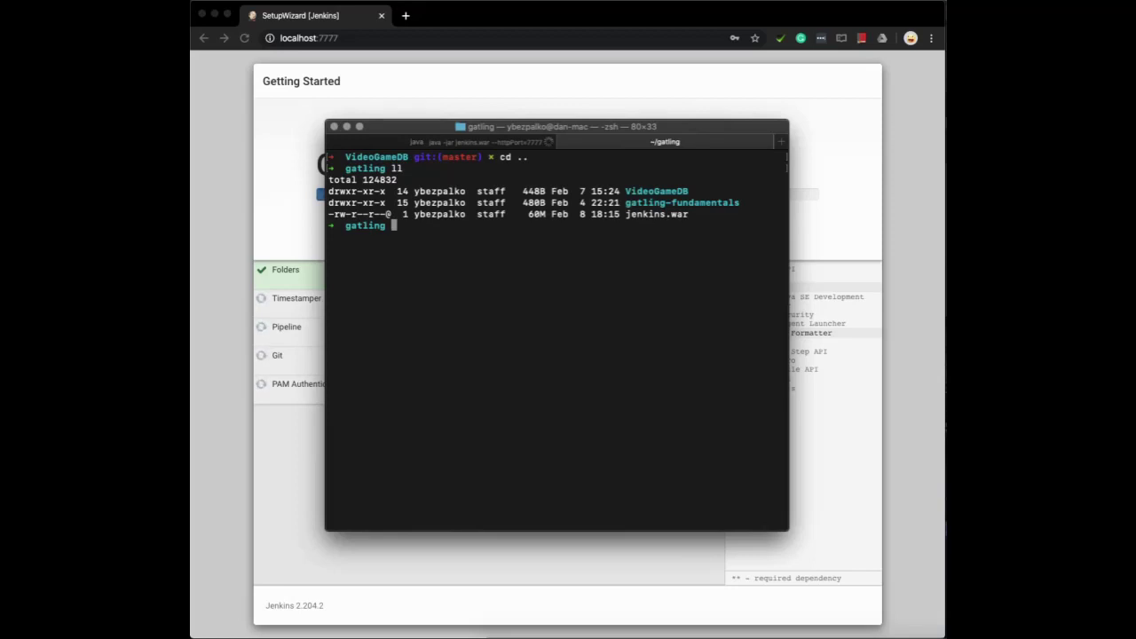
text(cd Vide)
key(Tab)
key(Return)
Launch the VideoGameDB app with ./gradlew bootRun, then return to Jenkins
text(./gradle)
key(Tab)
text(bootRun)
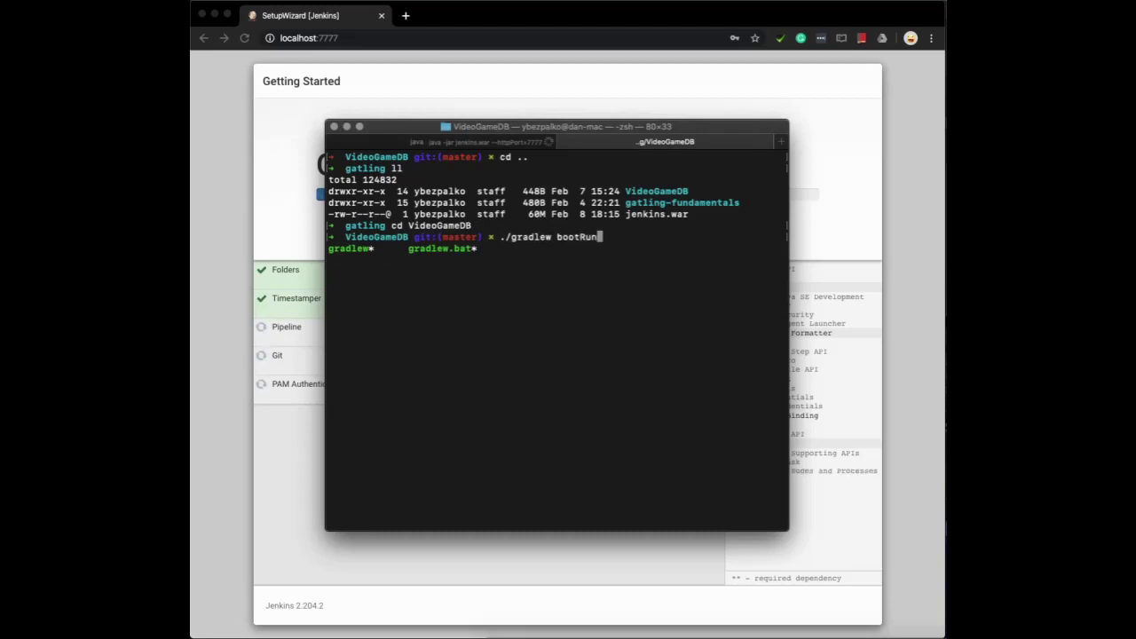
key(Return)
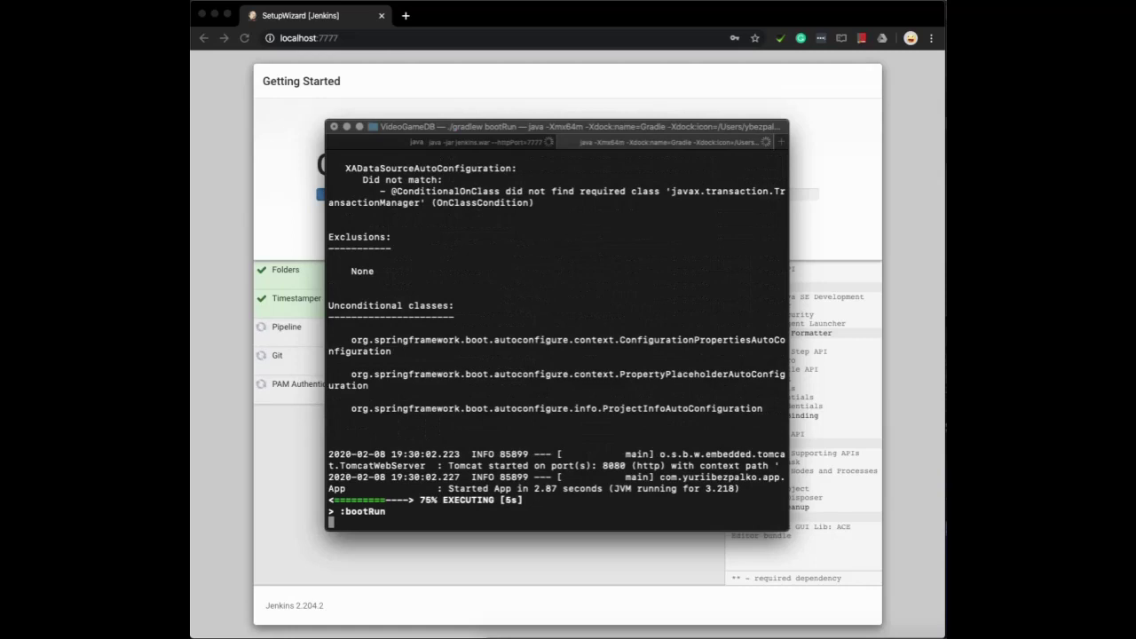
key(super+shift+bracketleft)
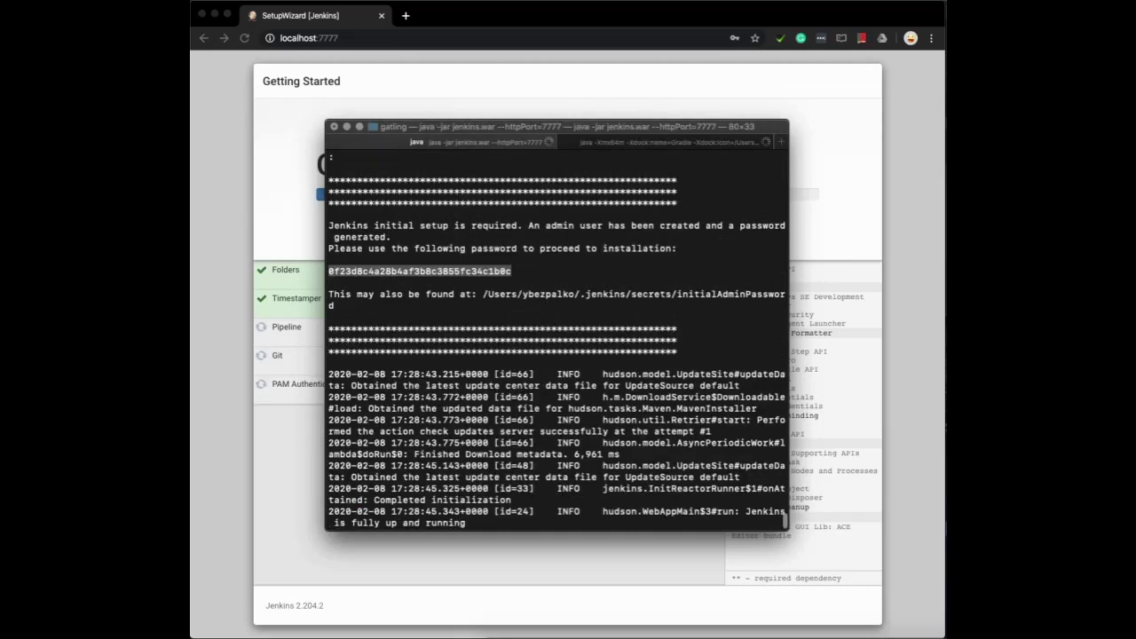
key(super+Tab)
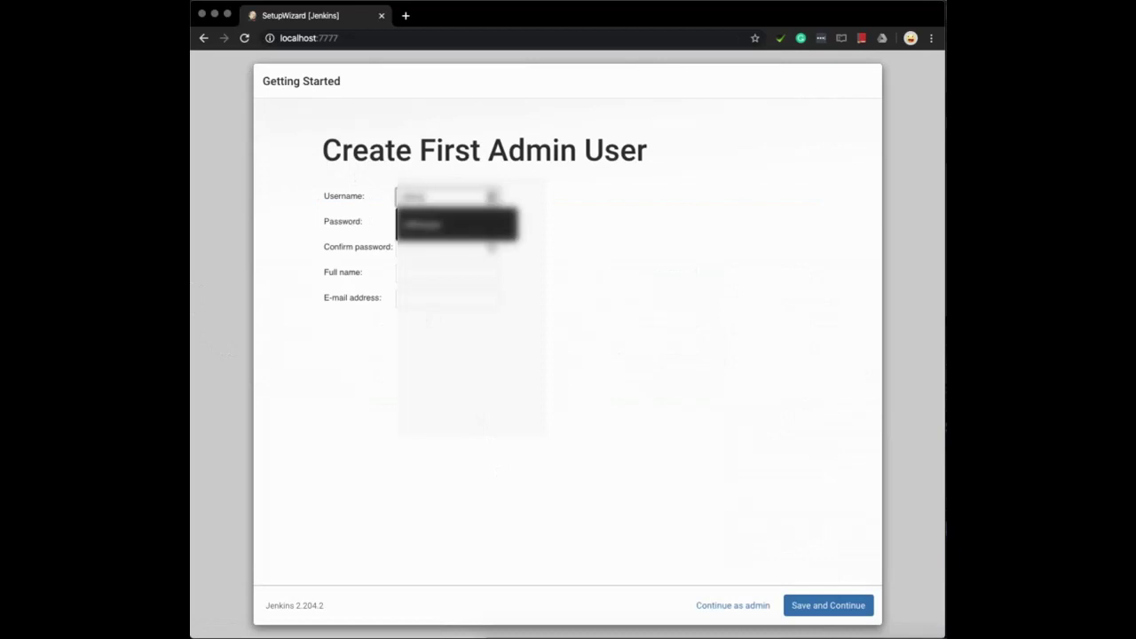
Accept the suggested admin username on the Create First Admin User form
key(Down)
key(Return)
Enter the admin account password and its confirmation
key(Tab)
text(a)
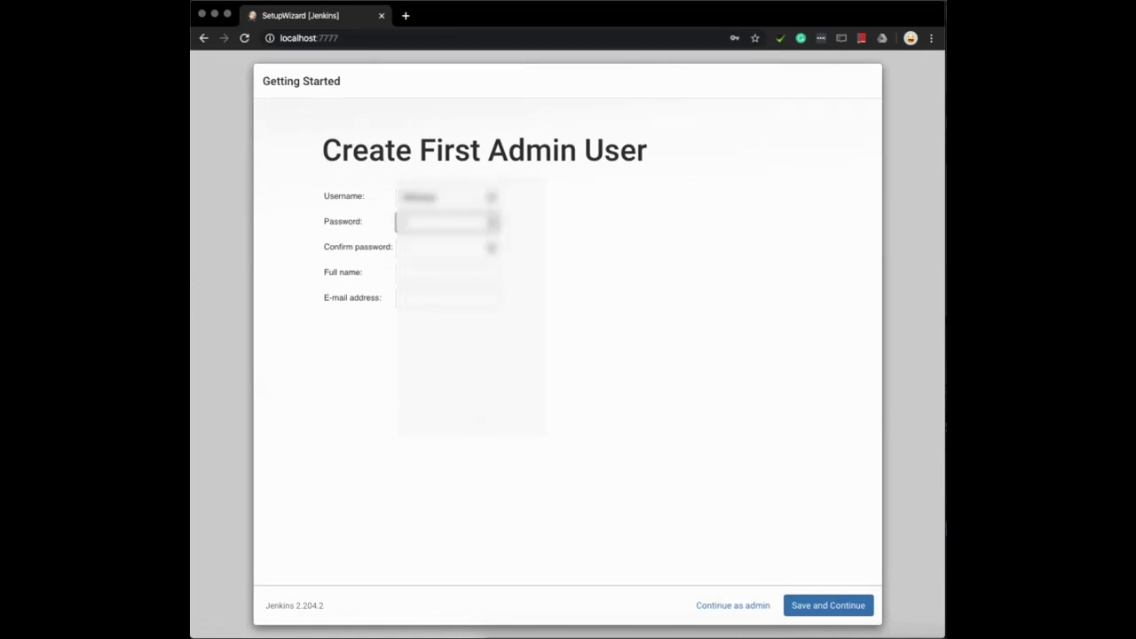
key(Tab)
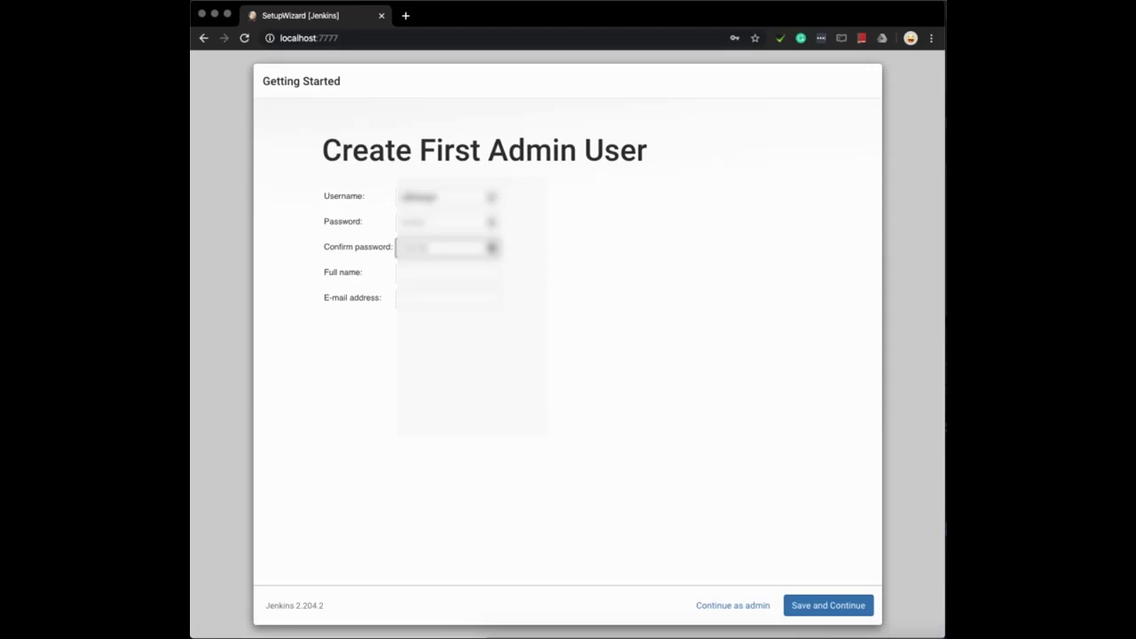
key(Tab)
Fill in the full name and e-mail from autofill suggestions and save the admin user
text(t)
key(Down)
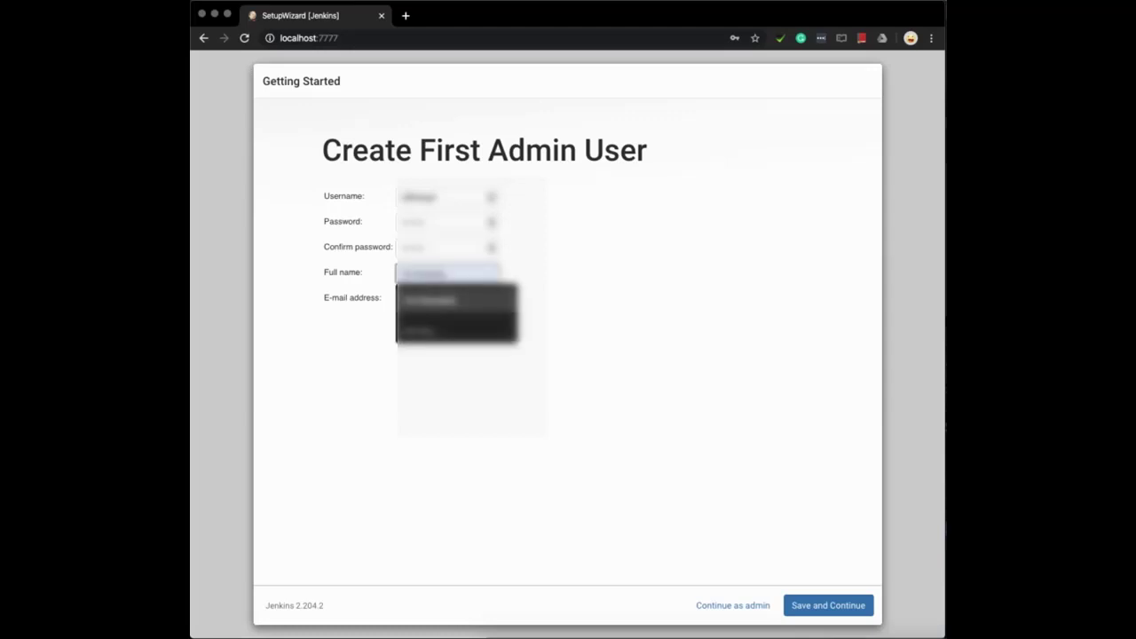
key(Return)
key(Tab)
text(tom)
key(Down)
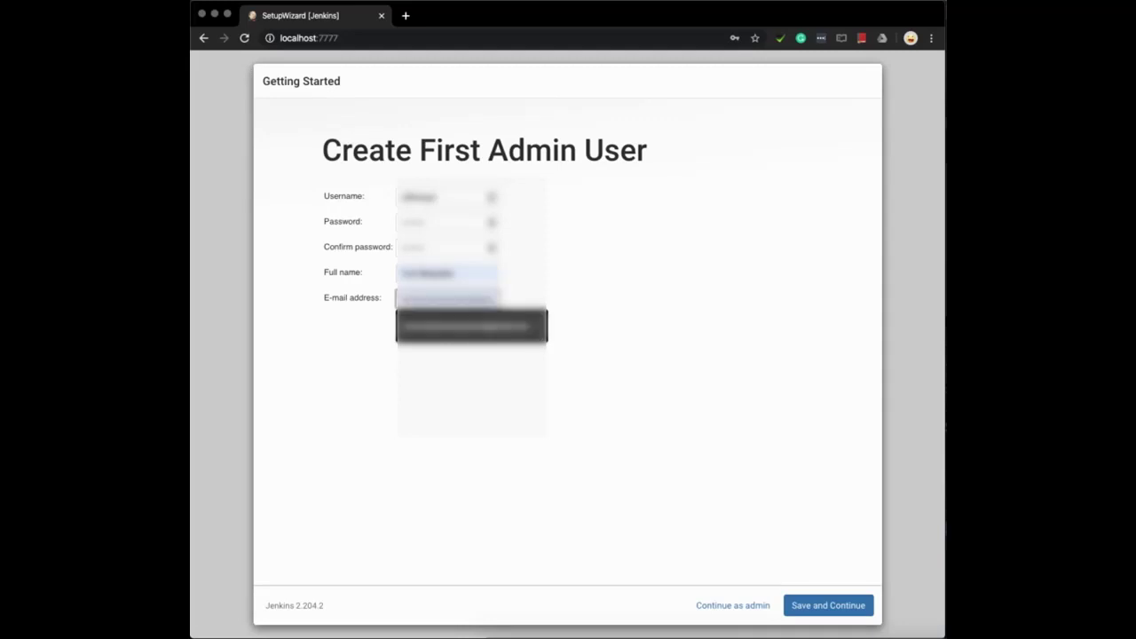
key(Return)
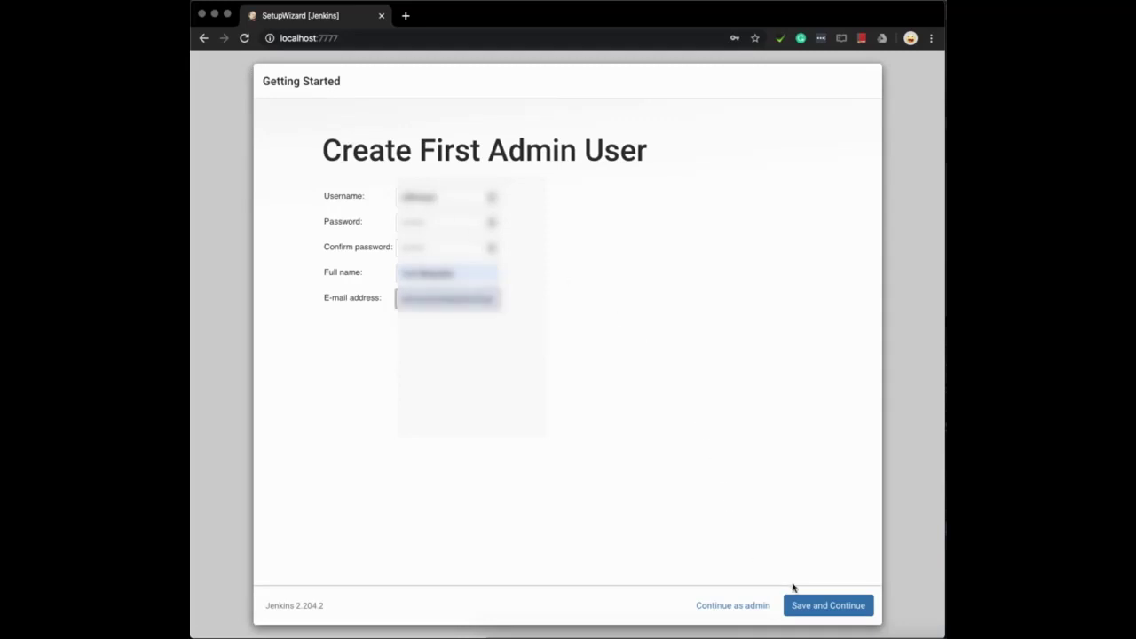
click(811, 605)
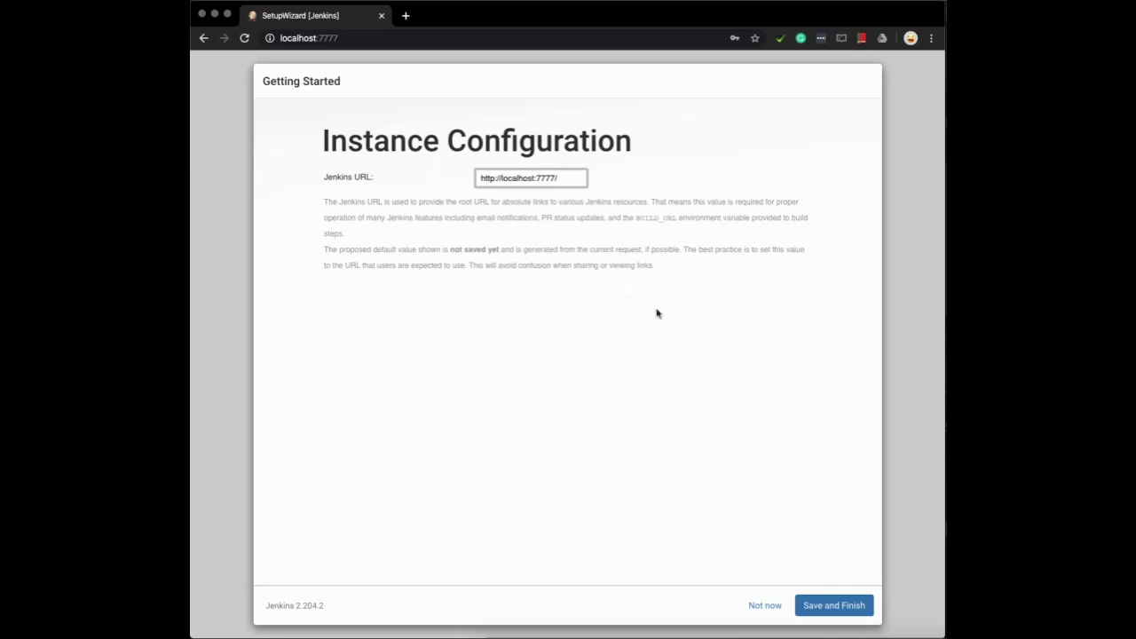
click(834, 606)
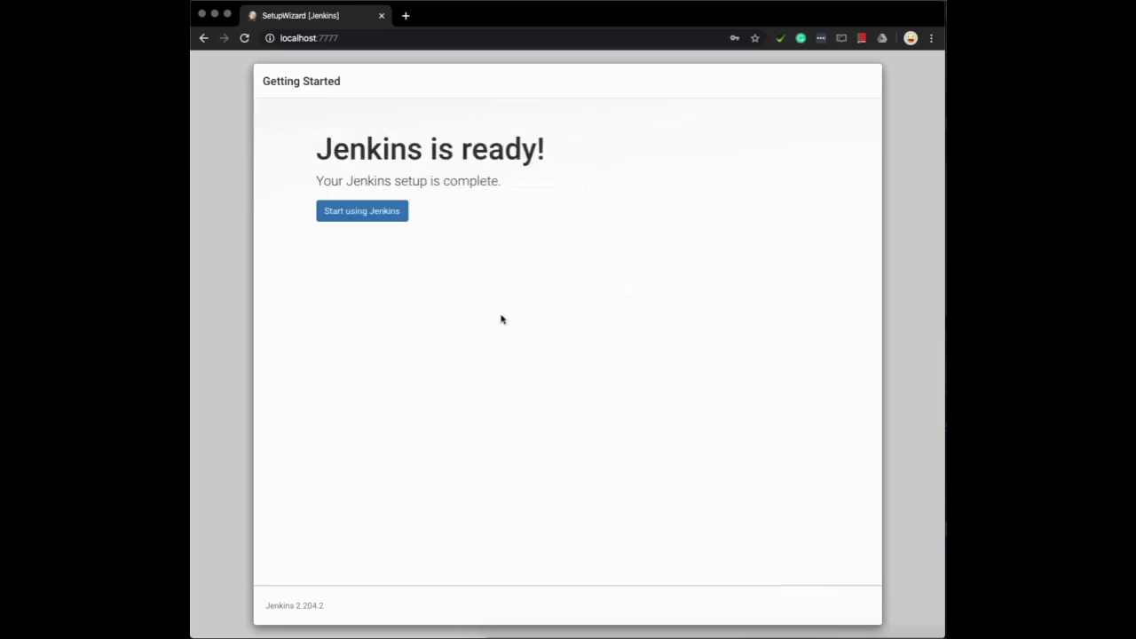
click(361, 212)
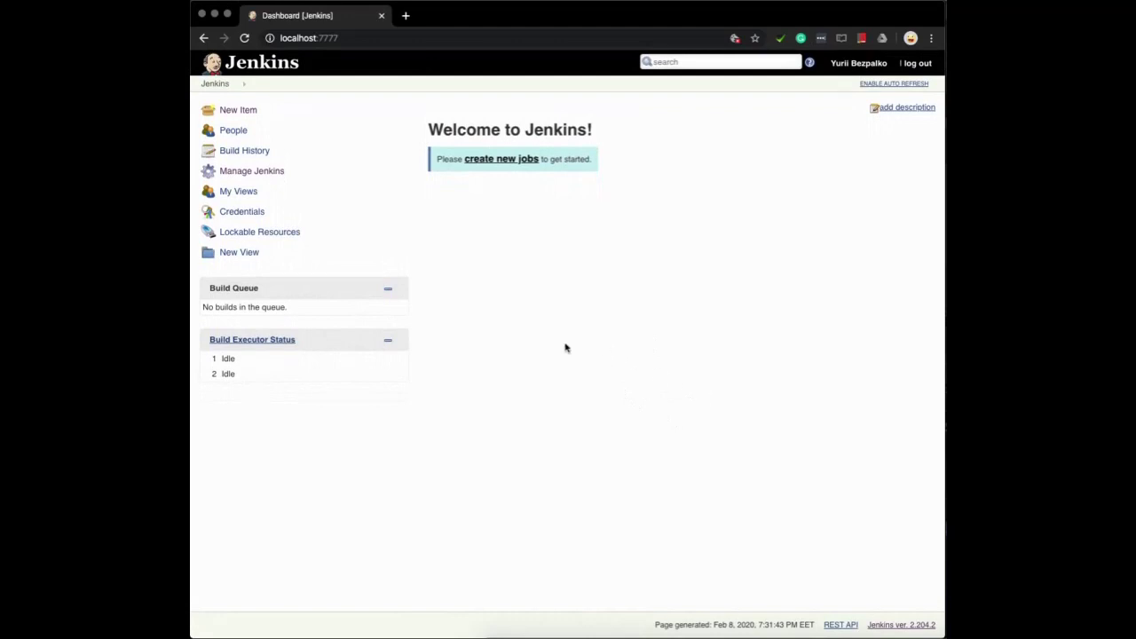
click(270, 177)
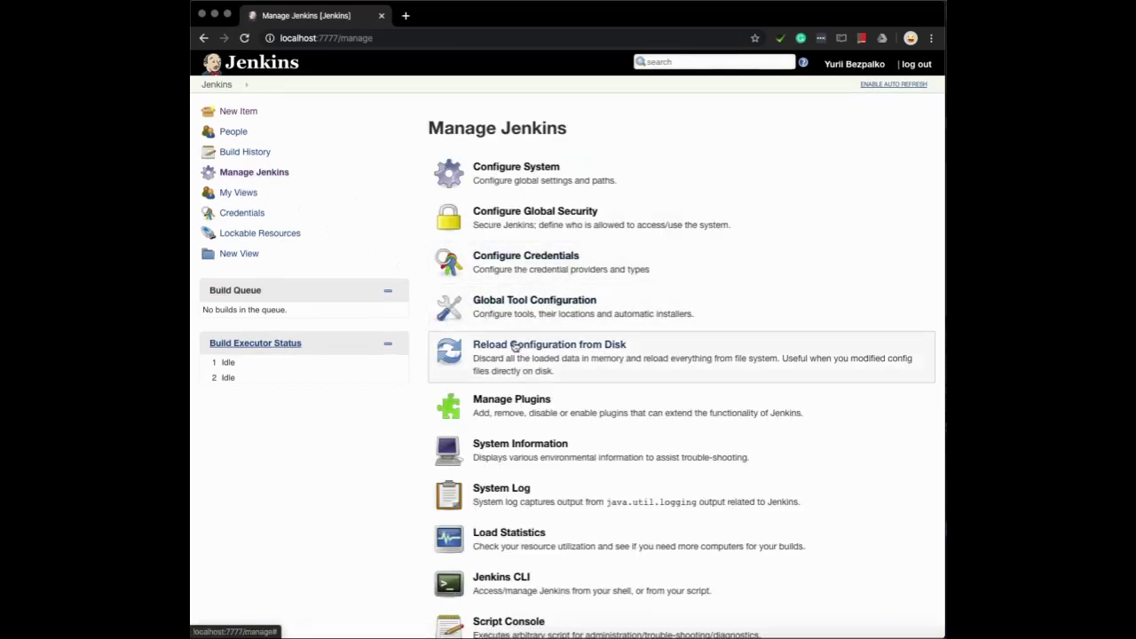
Queue the Gatling 1.2.7 plugin for install after restart, restarting Jenkins when complete
click(519, 408)
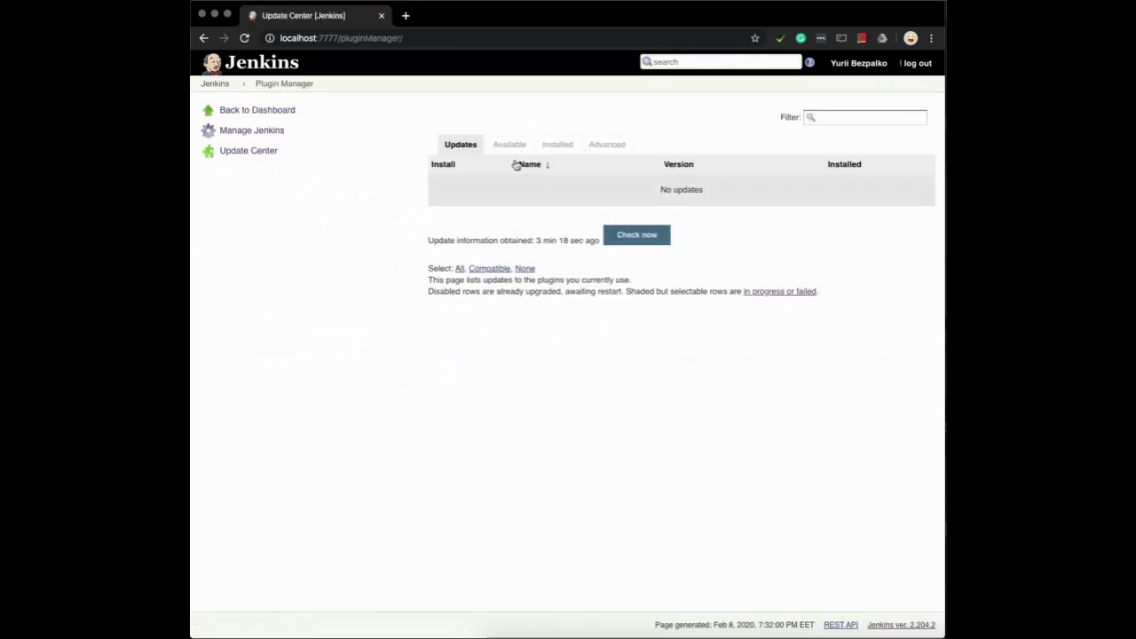
click(507, 145)
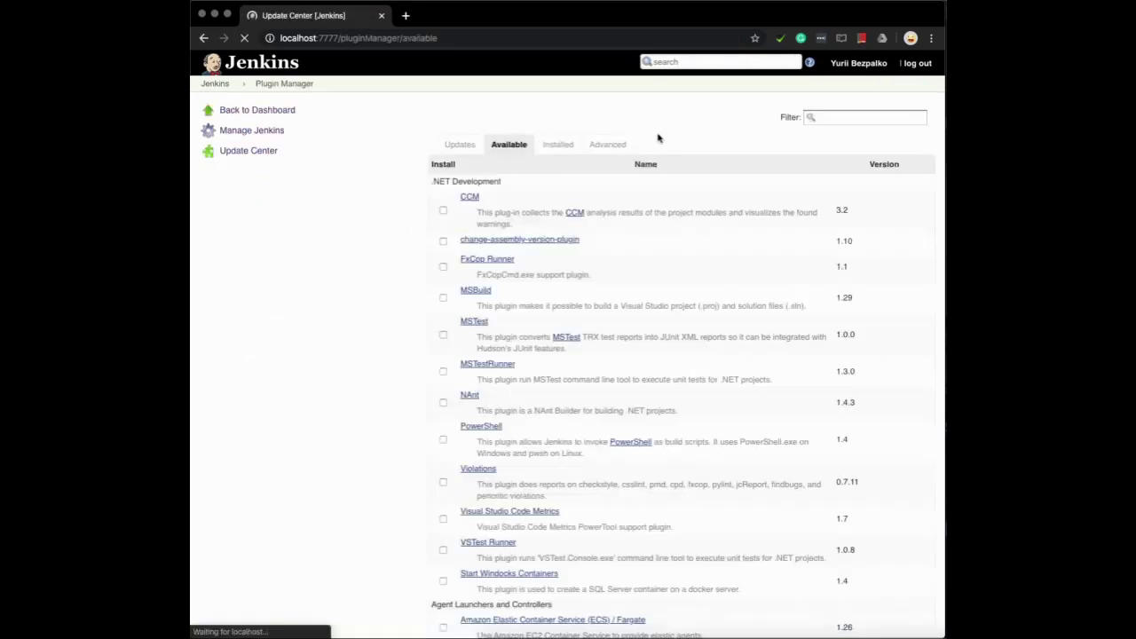
click(838, 118)
text(gatling)
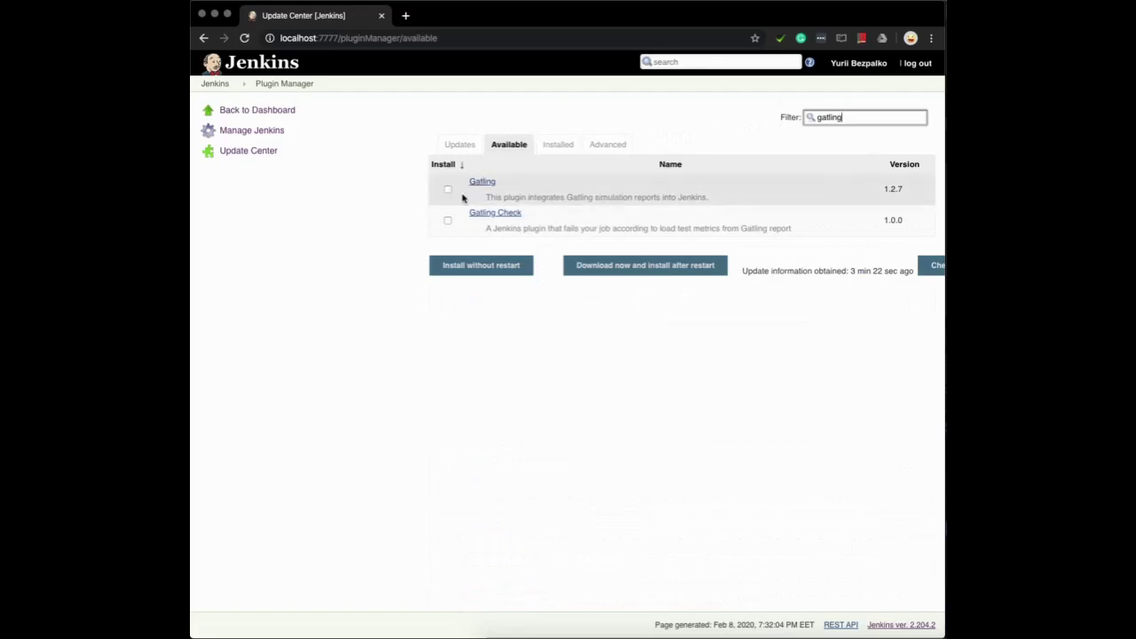
click(447, 189)
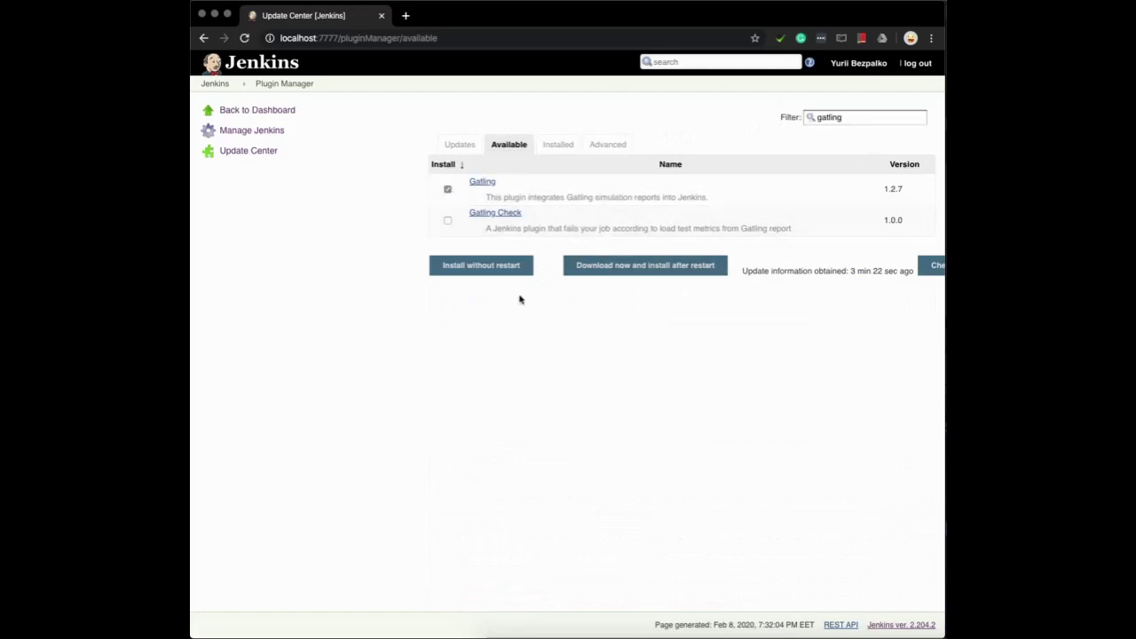
click(644, 265)
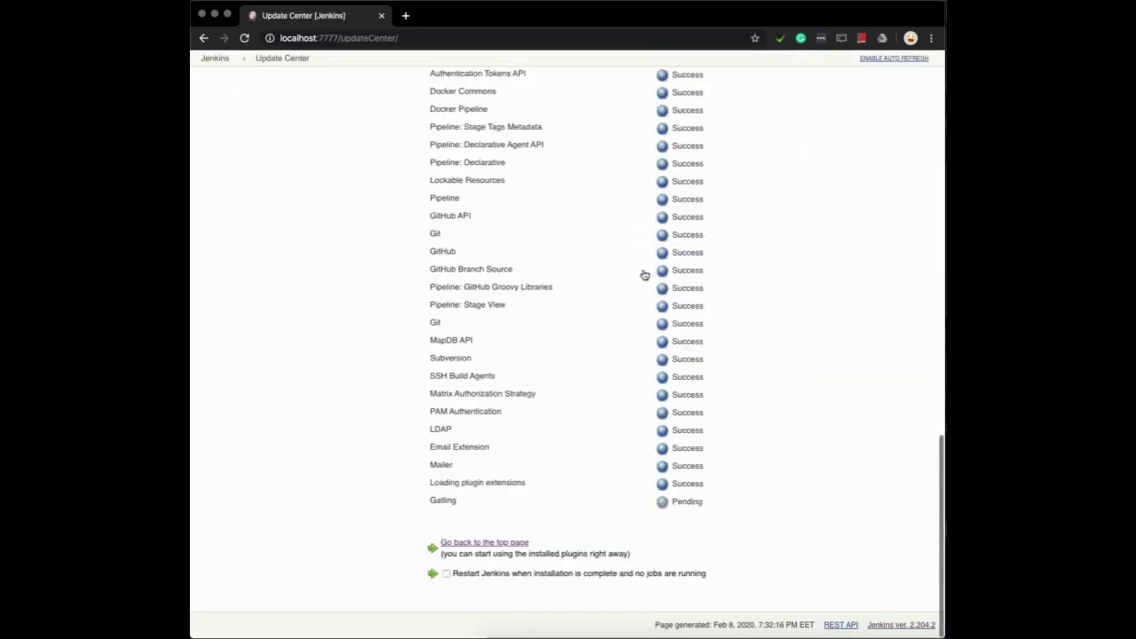
click(490, 574)
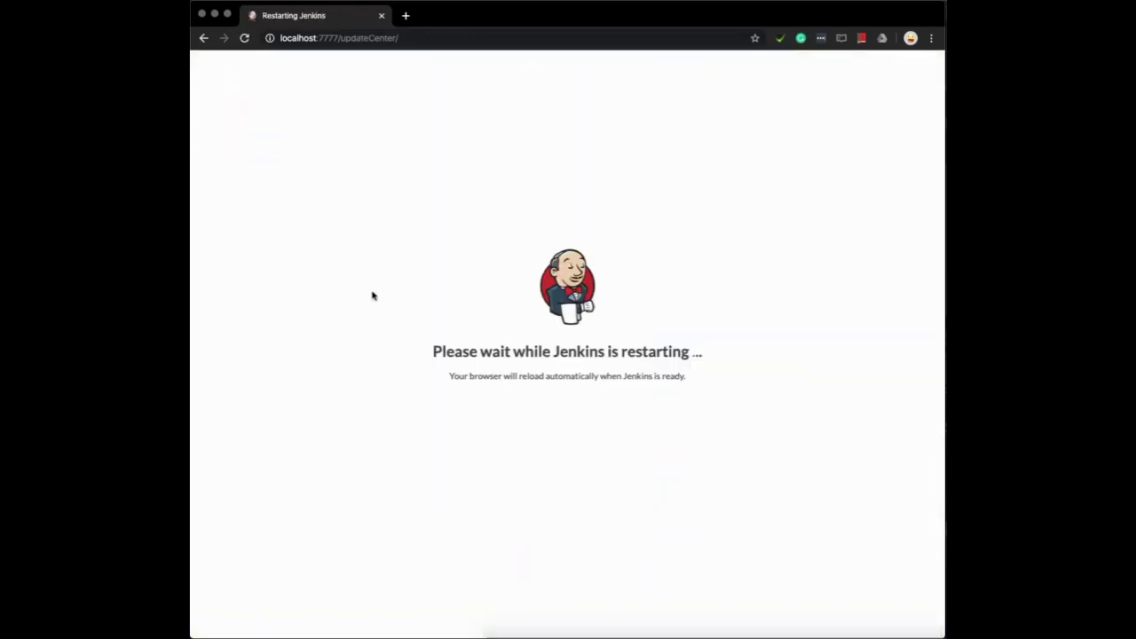
Watch the Jenkins server log in Terminal while Jenkins restarts
key(super+Tab)
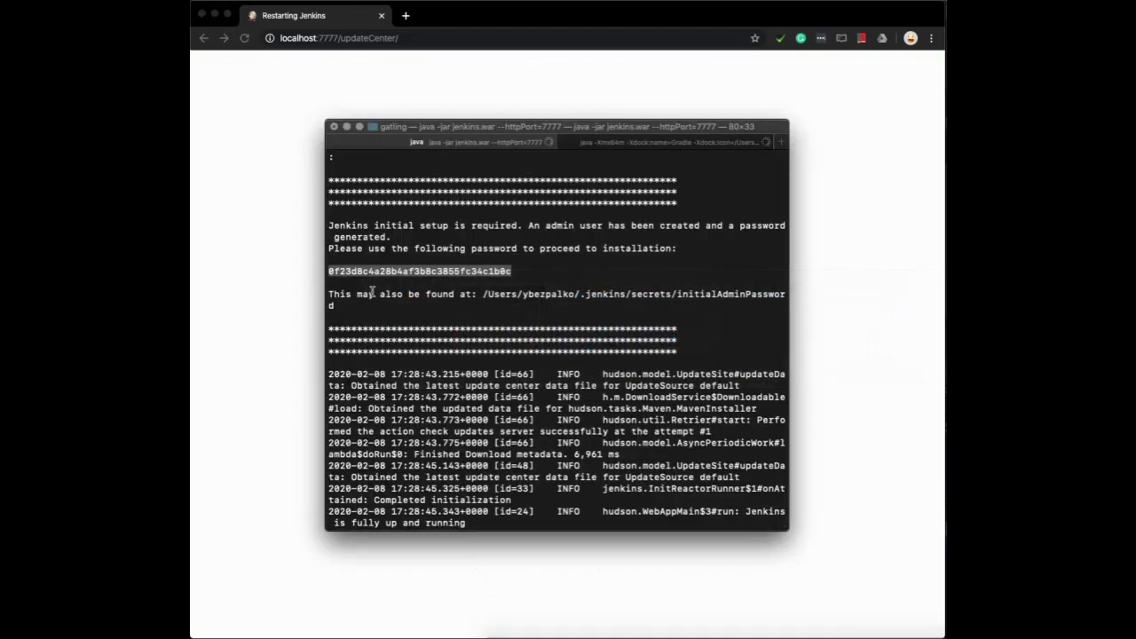
key(super+Tab)
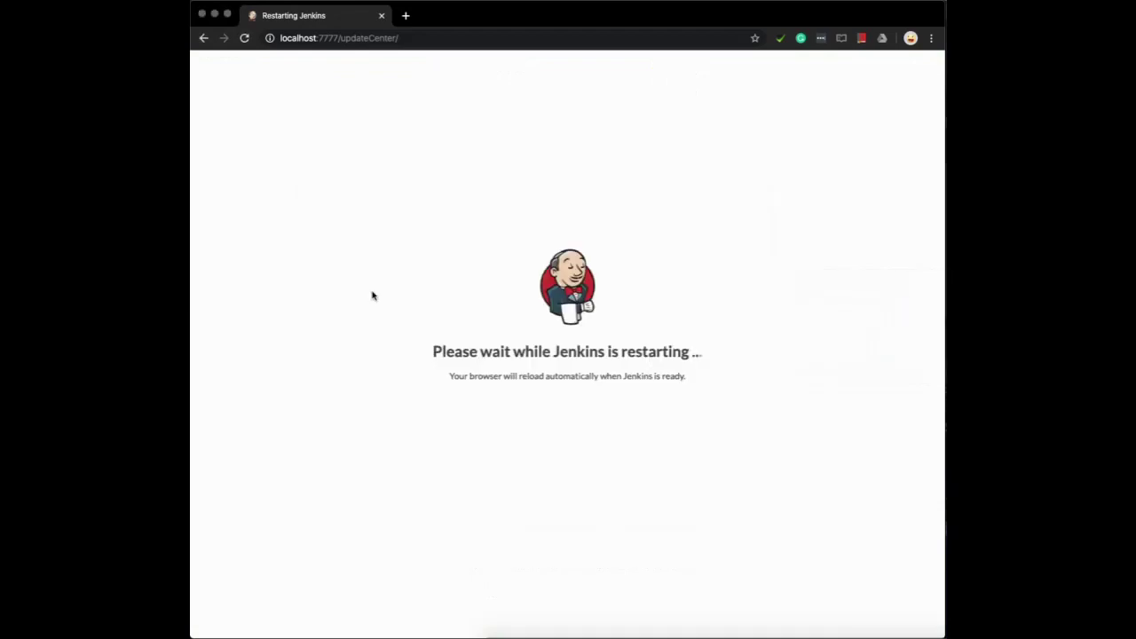
key(super+Tab)
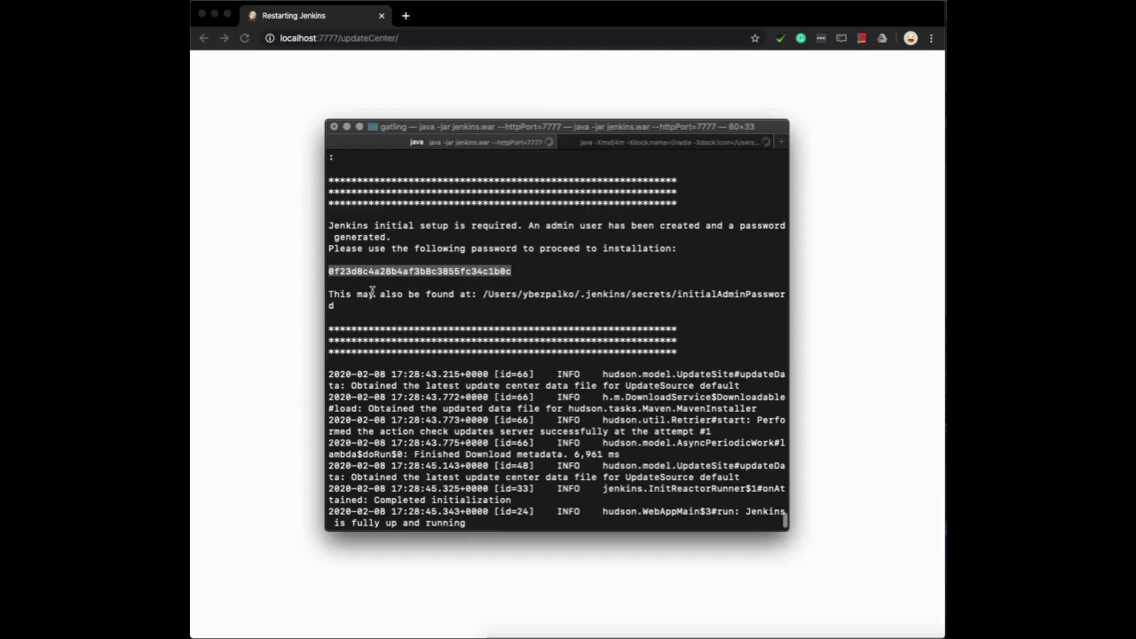
key(super+Tab)
key(super+Tab)
key(super+Tab)
key(super+Tab)
key(super+Tab)
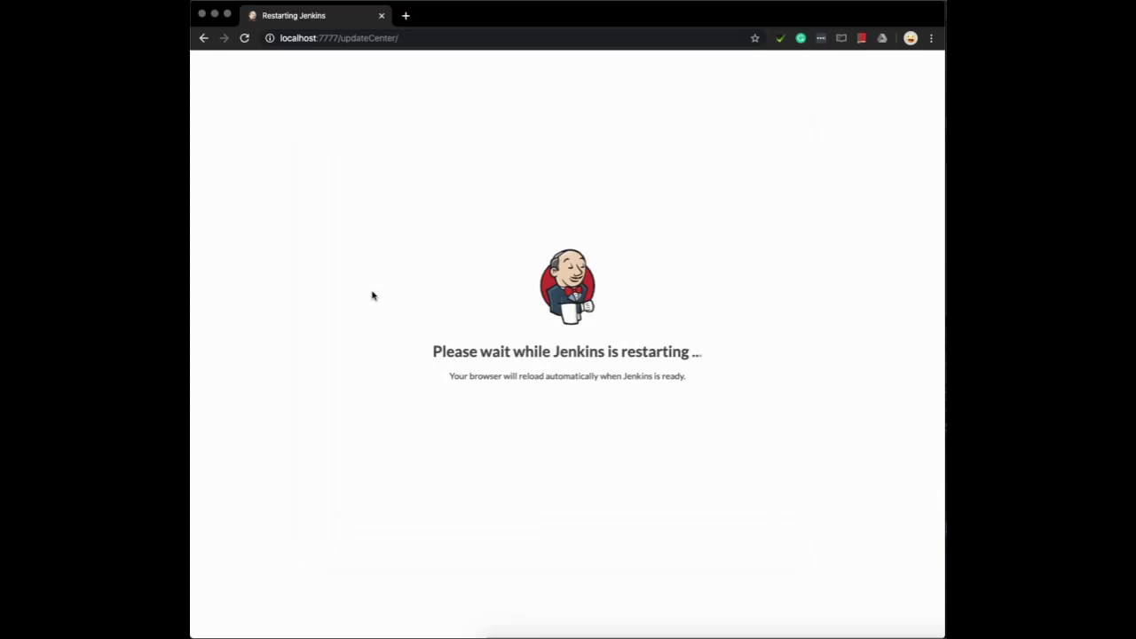
key(super+Tab)
key(super+Tab)
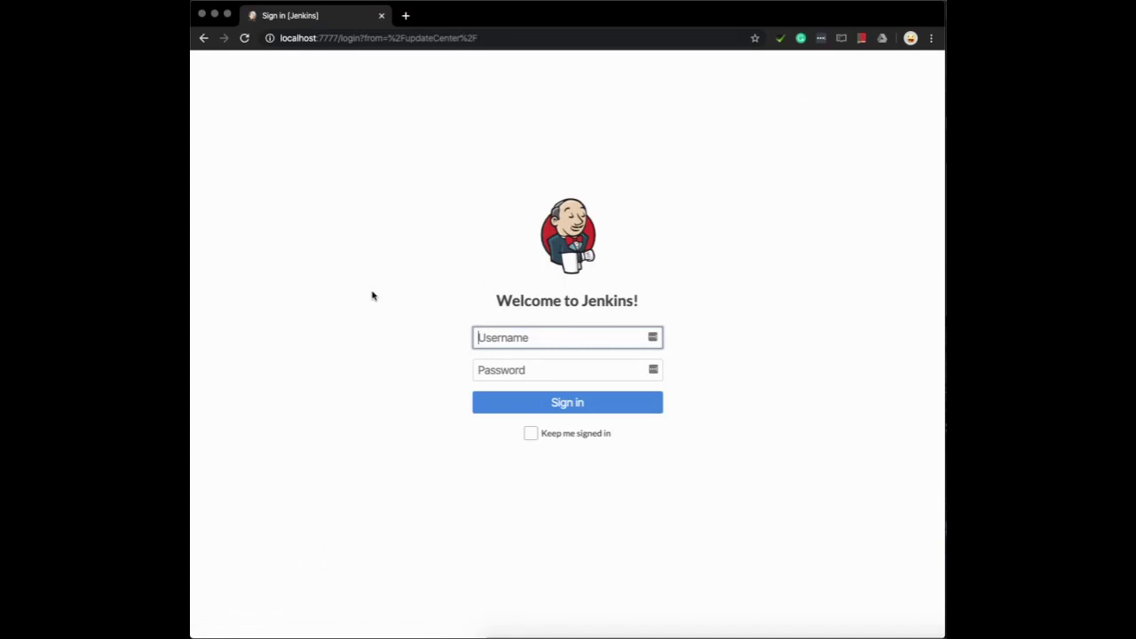
Sign back in with the admin username and account password
text(admin)
click(533, 369)
text(********)
key(Return)
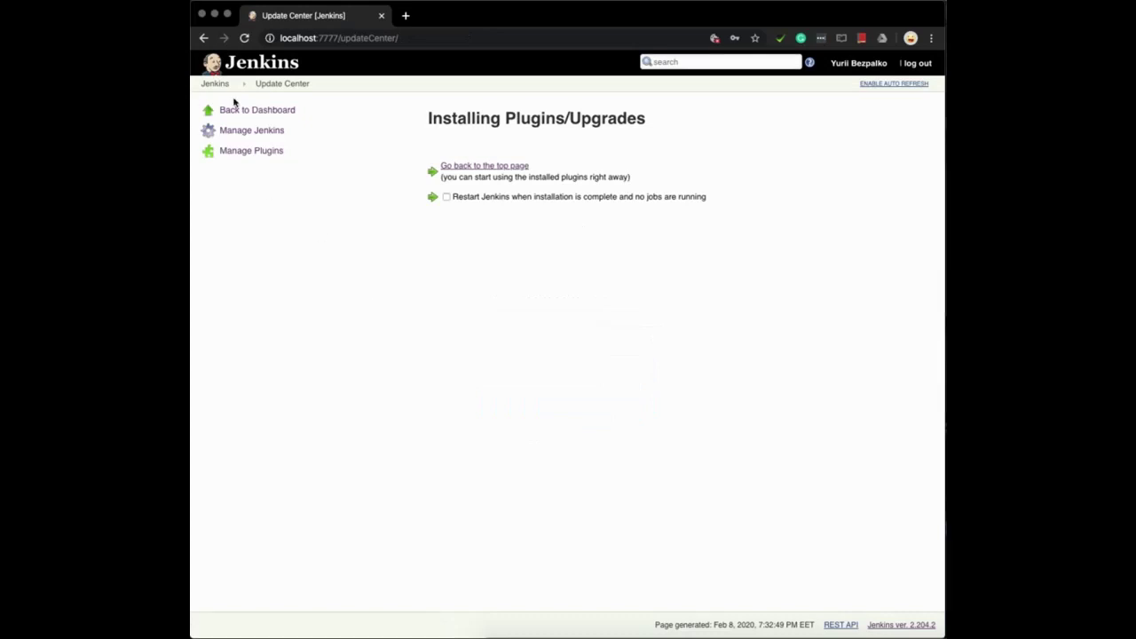
Create a freestyle project named 'Video Game DB' from the dashboard
click(257, 110)
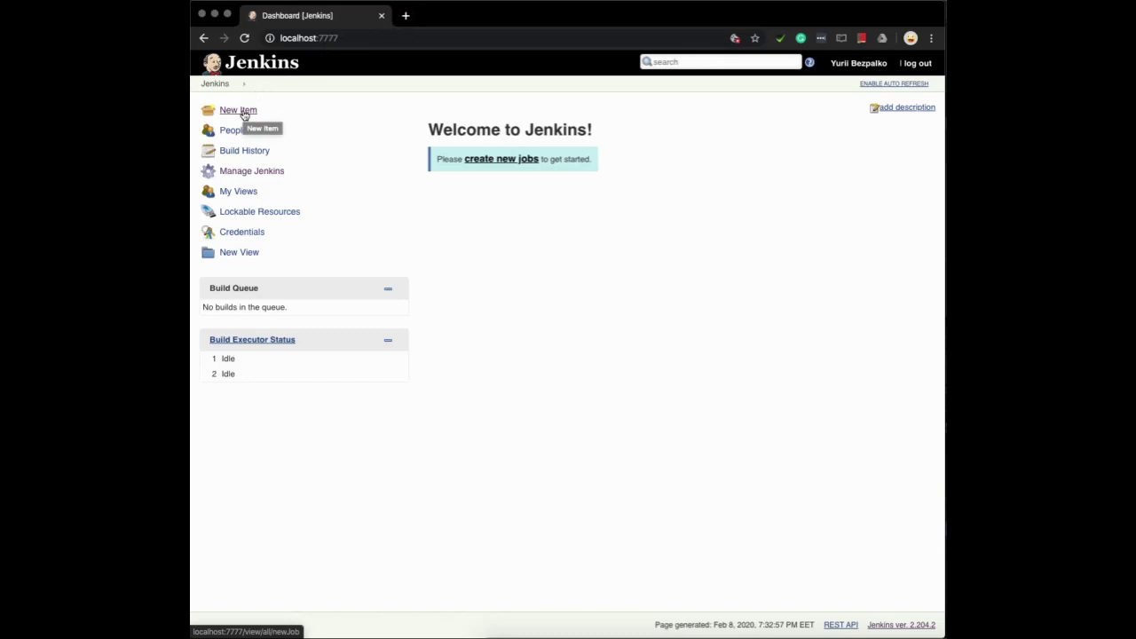
click(243, 112)
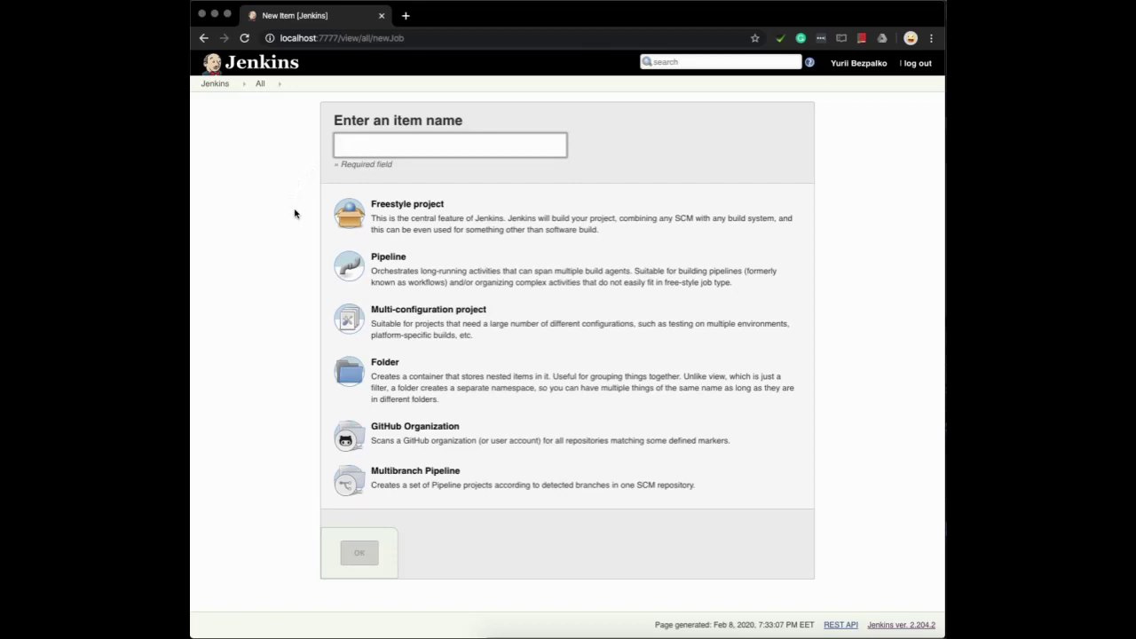
text(Video Game DB)
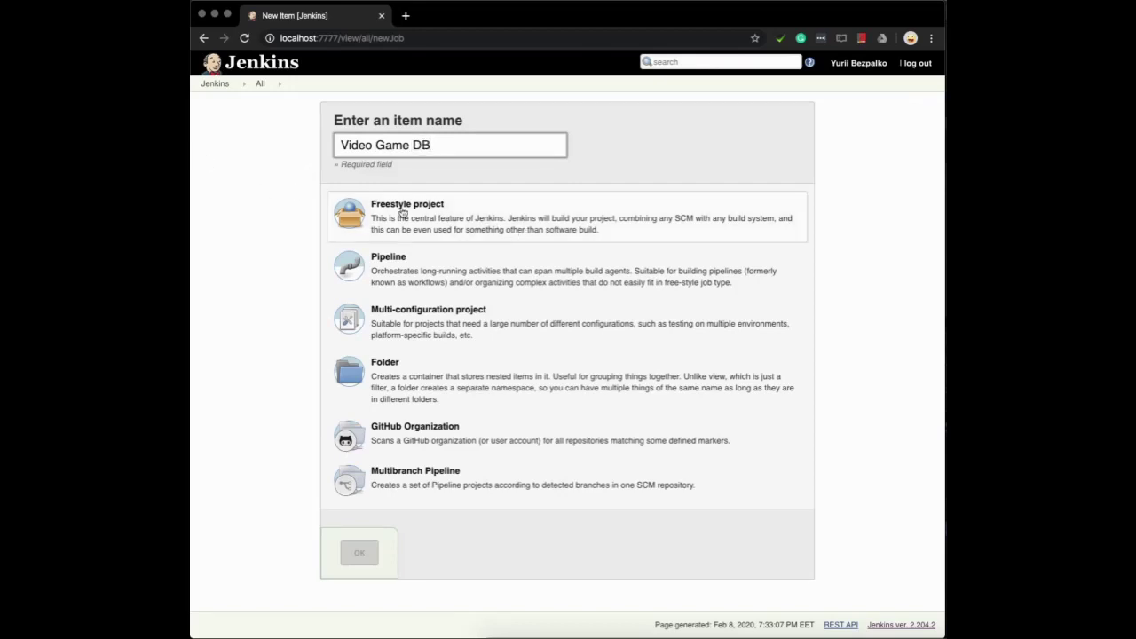
click(455, 224)
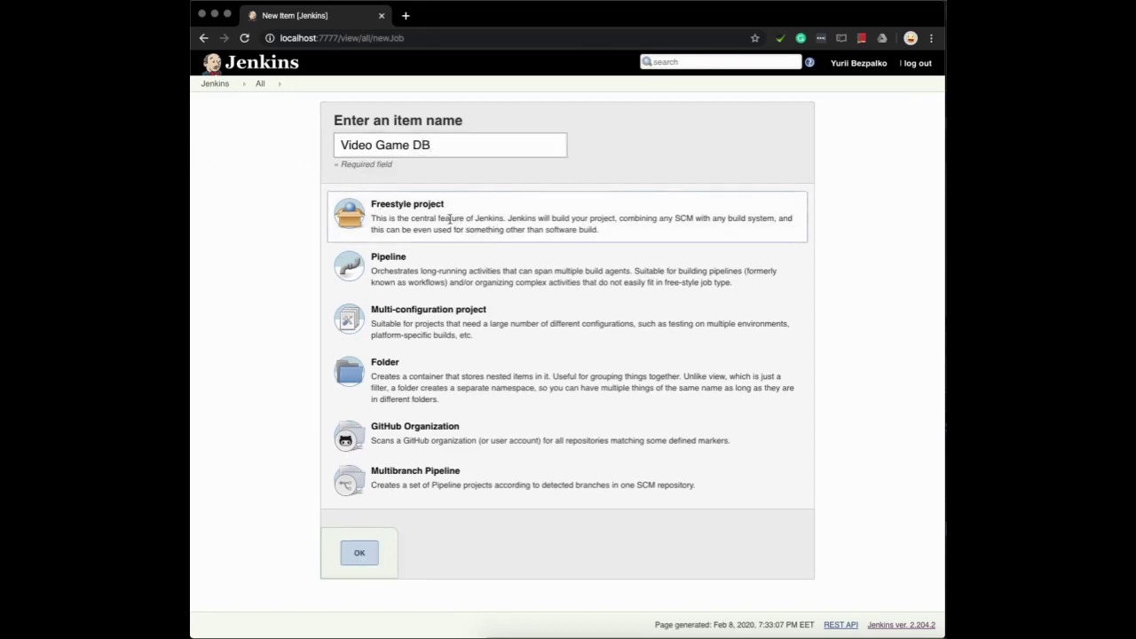
click(360, 552)
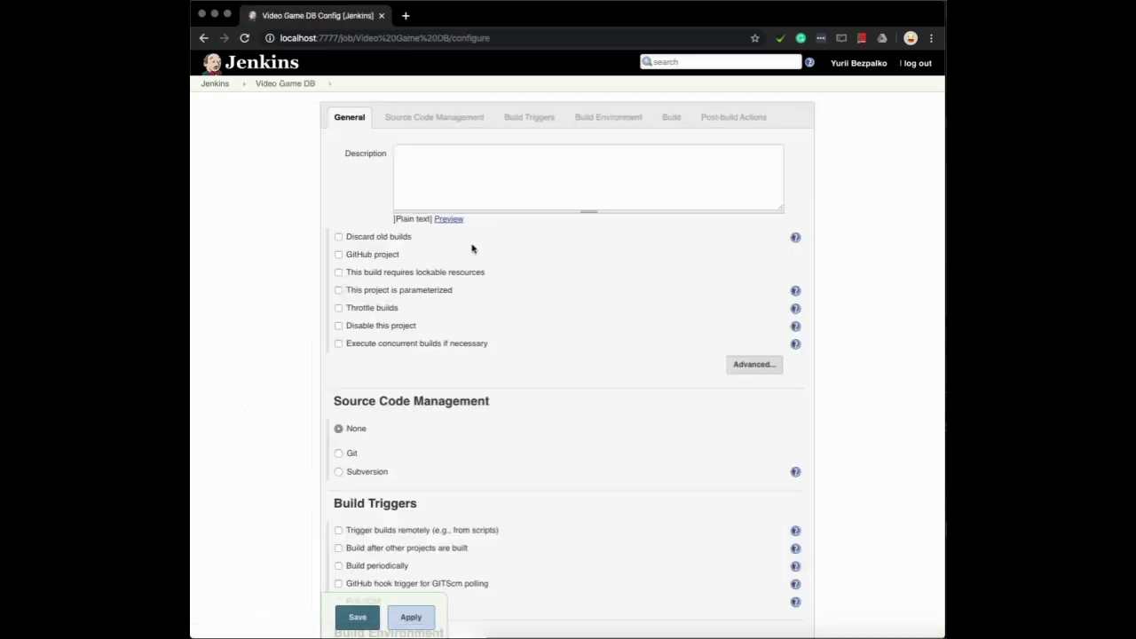
click(520, 190)
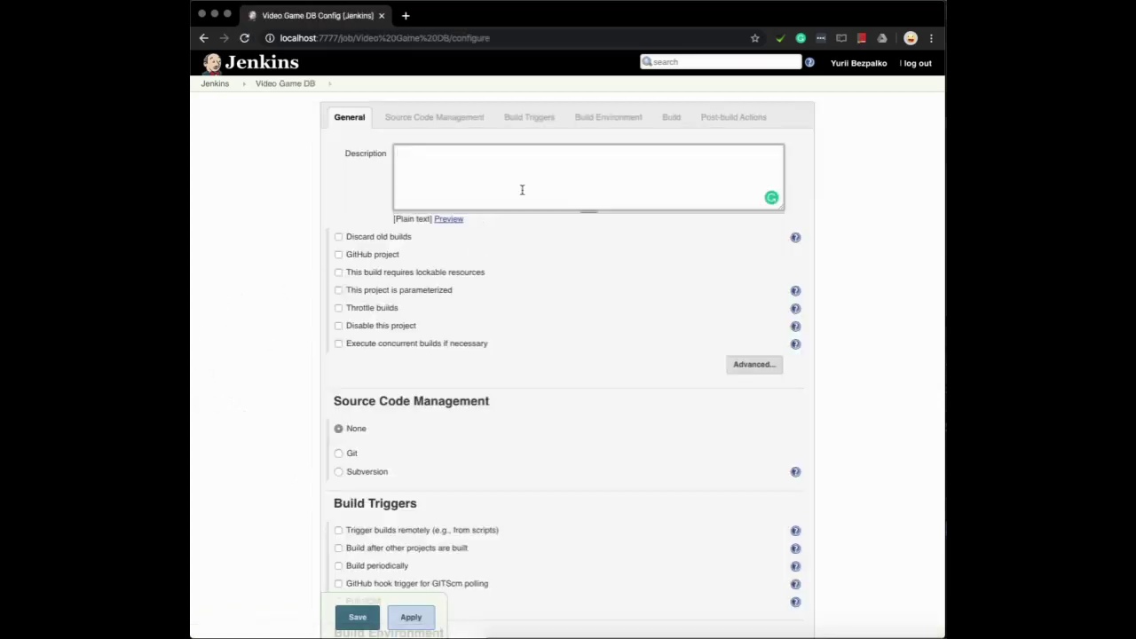
Set the job description to 'Some gatling running test'
scroll(522, 194, down, 5)
scroll(522, 194, up, 10)
scroll(522, 194, down, 10)
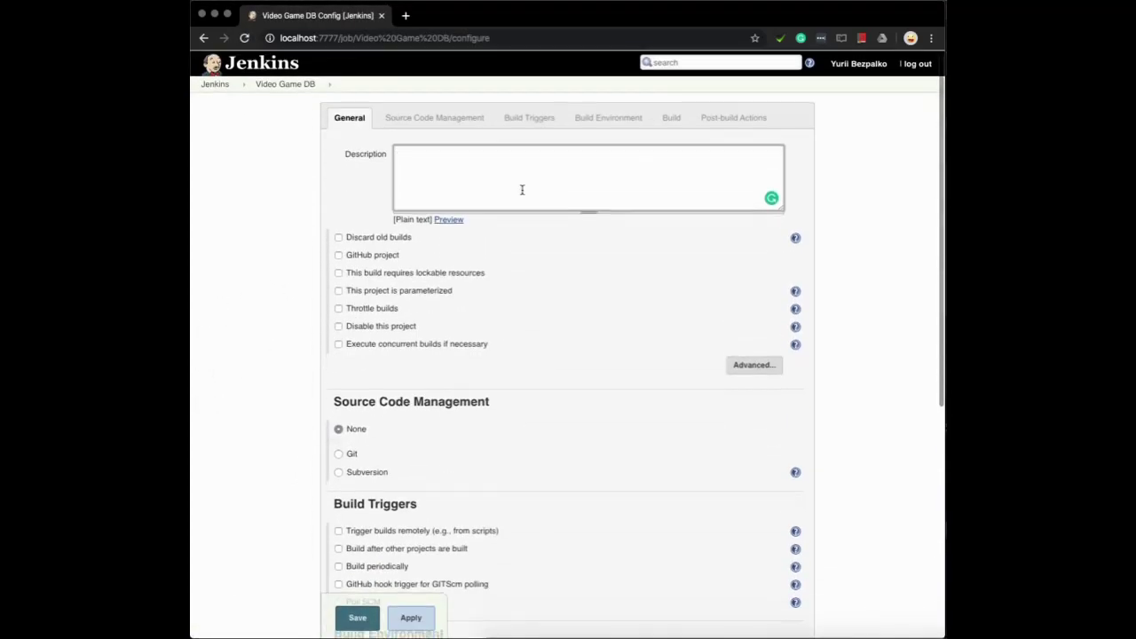
scroll(522, 193, up, 5)
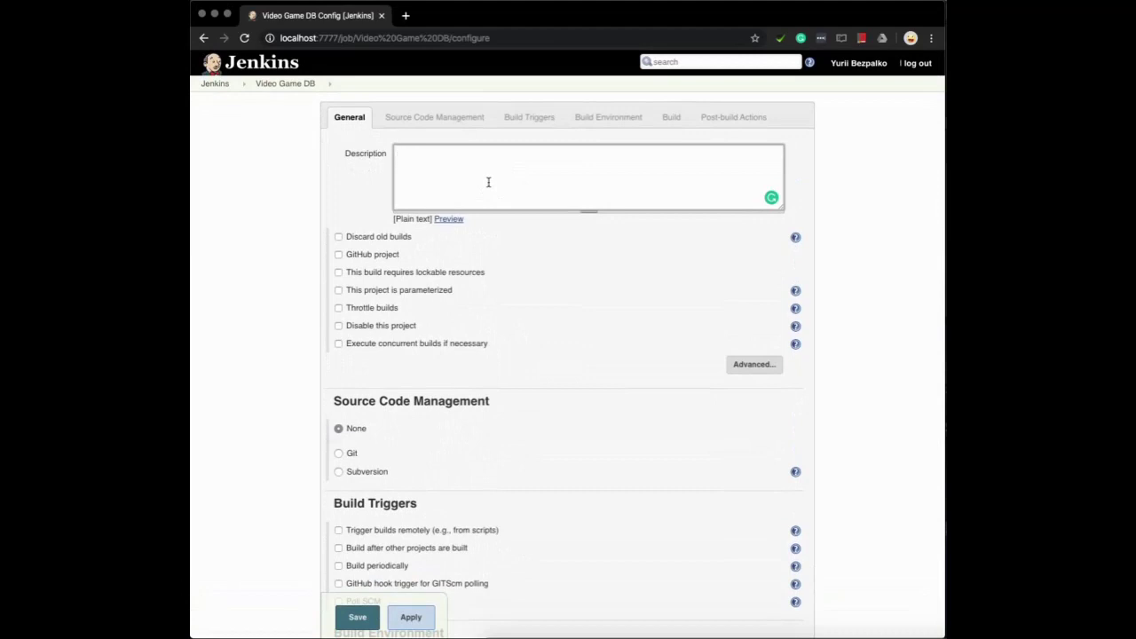
text(Some gatling runnign)
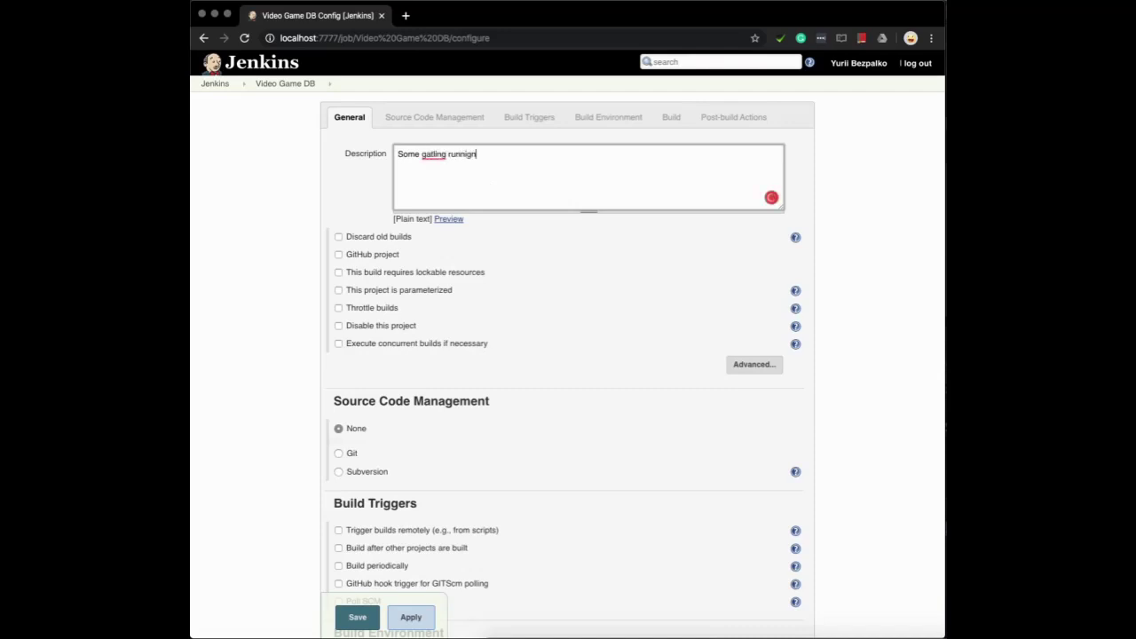
key(BackSpace)
key(BackSpace)
key(BackSpace)
text(ing test)
key(Tab)
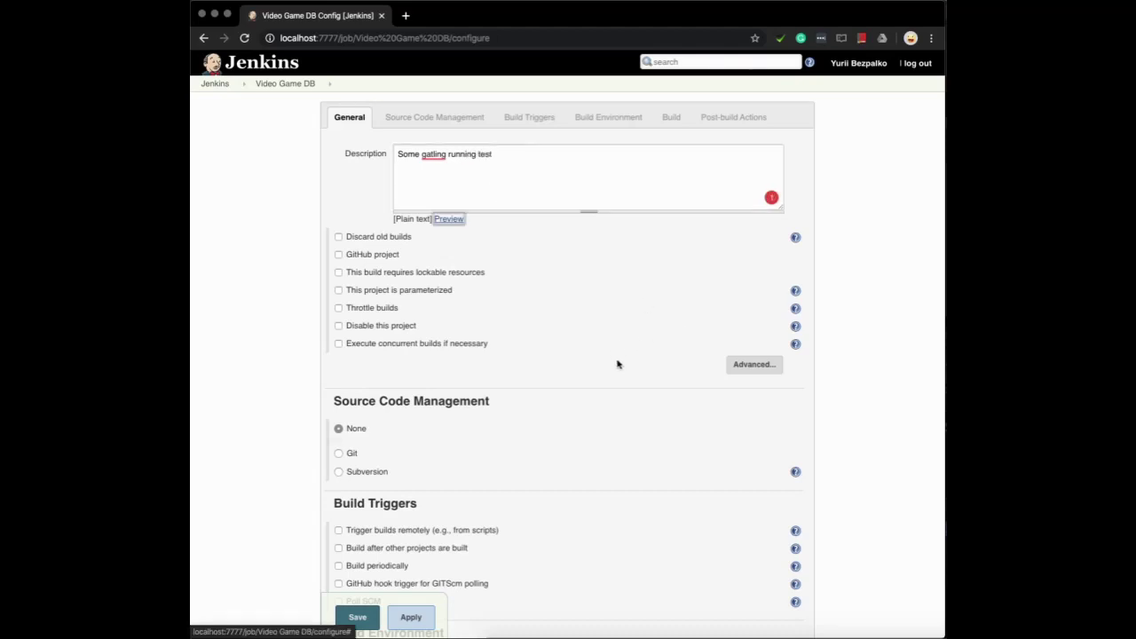
Choose Git as the job's source code management
scroll(616, 362, down, 3)
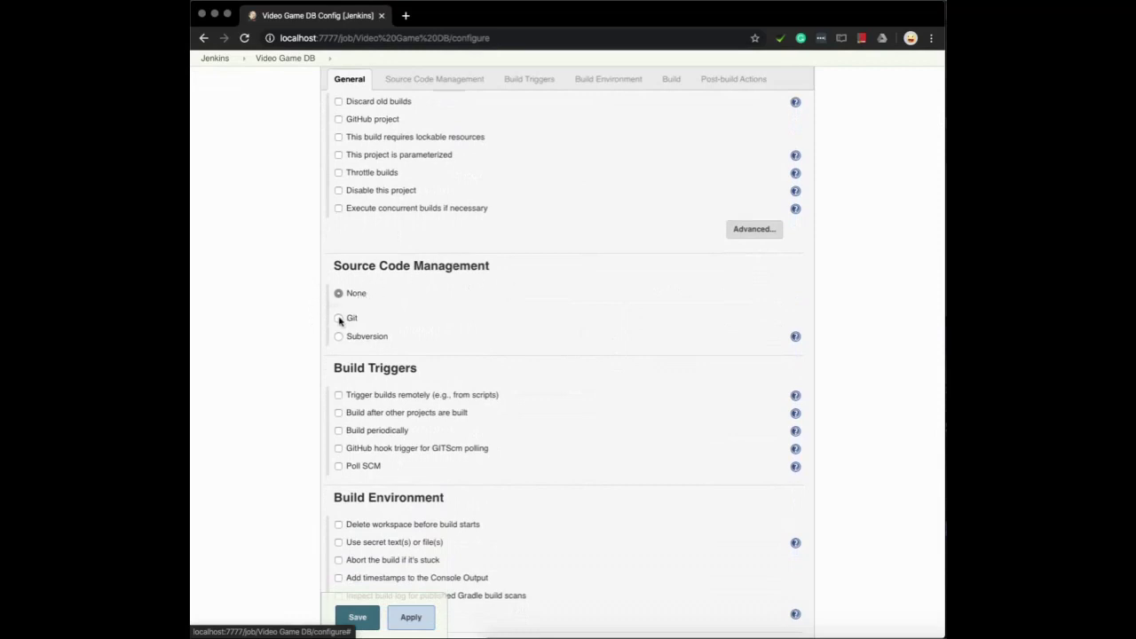
click(338, 319)
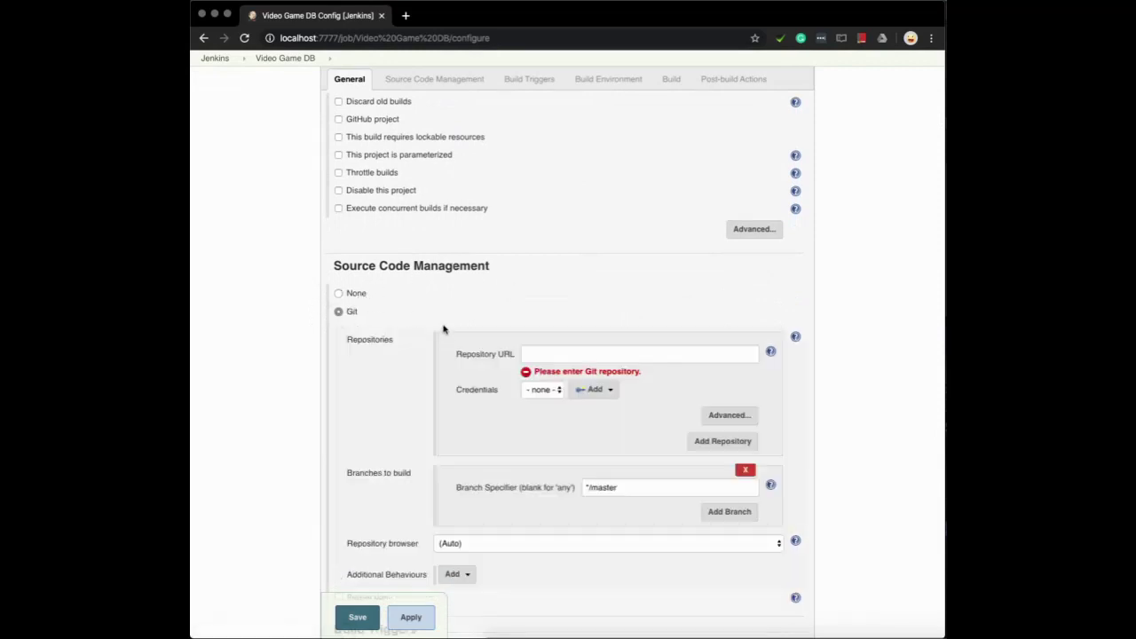
key(super+t)
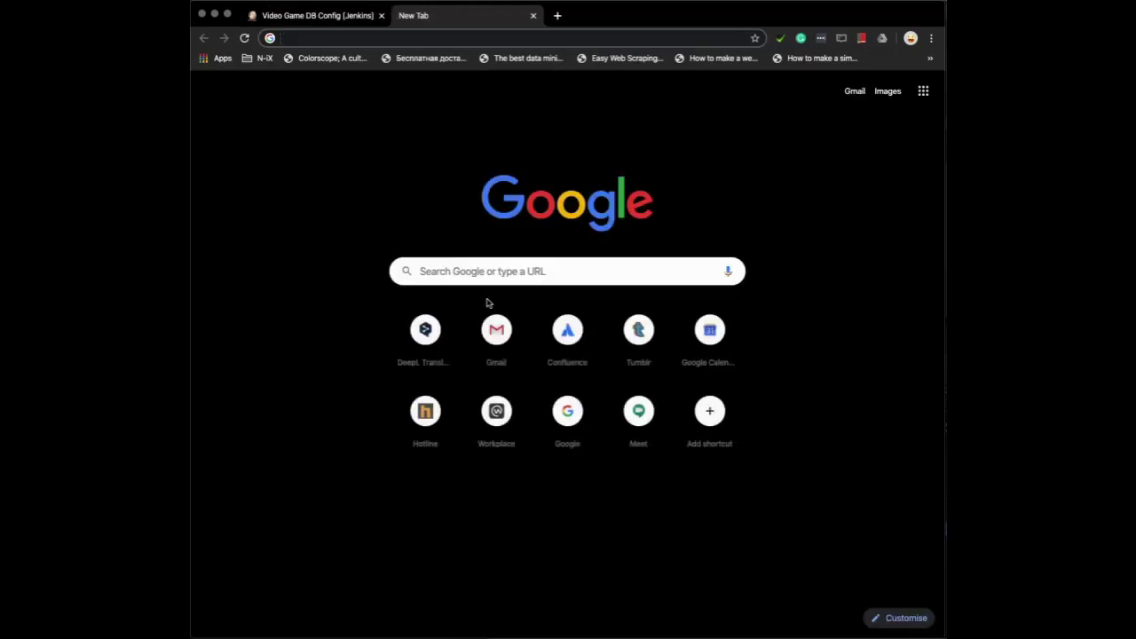
Open the gatling-fundamentals repository from the GitHub account's repository list
text(github.com/ccyc)
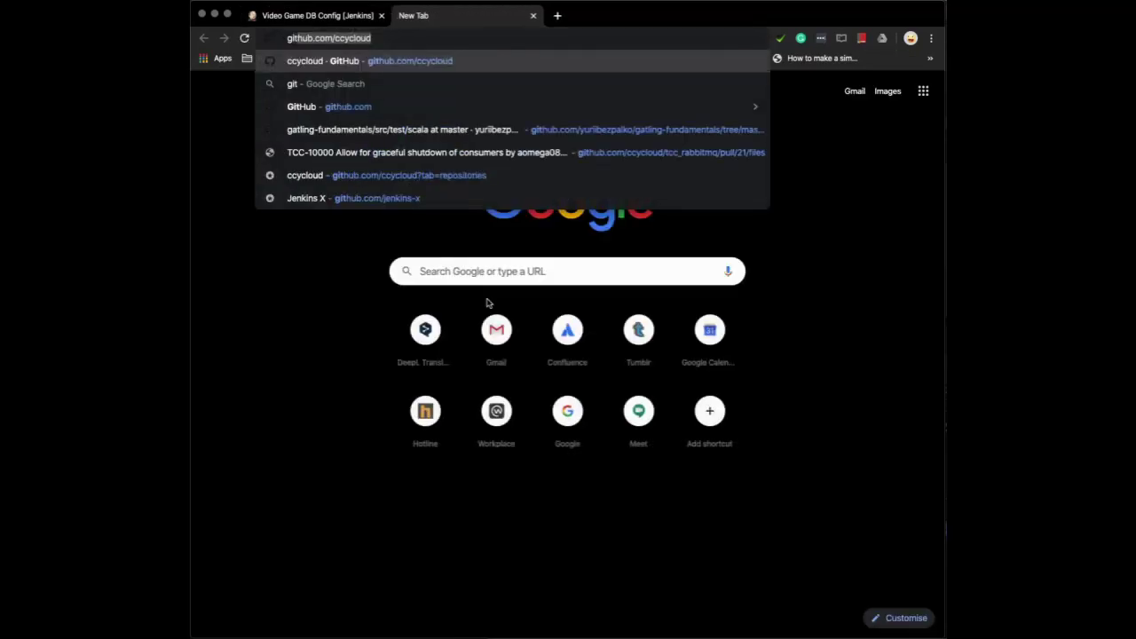
key(BackSpace)
key(BackSpace)
key(BackSpace)
key(BackSpace)
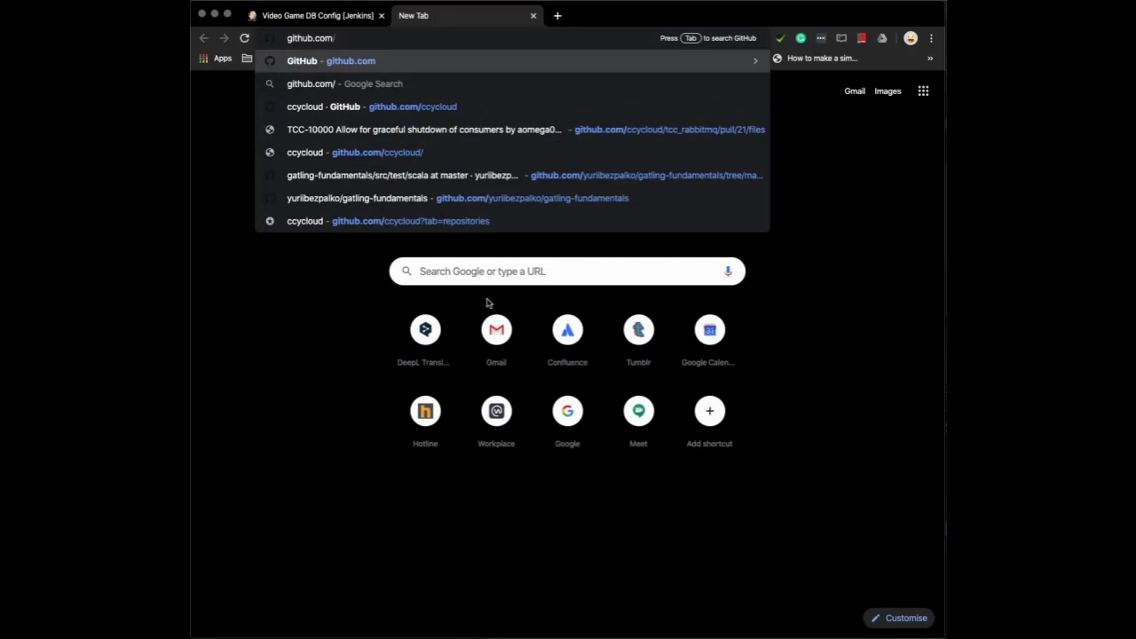
key(Return)
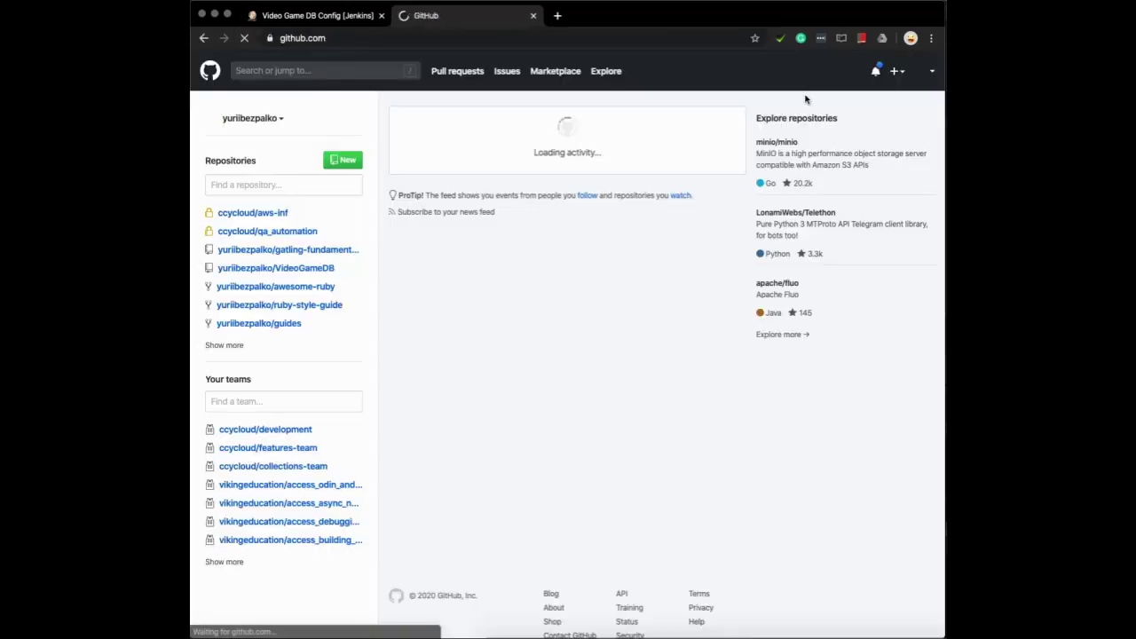
click(923, 71)
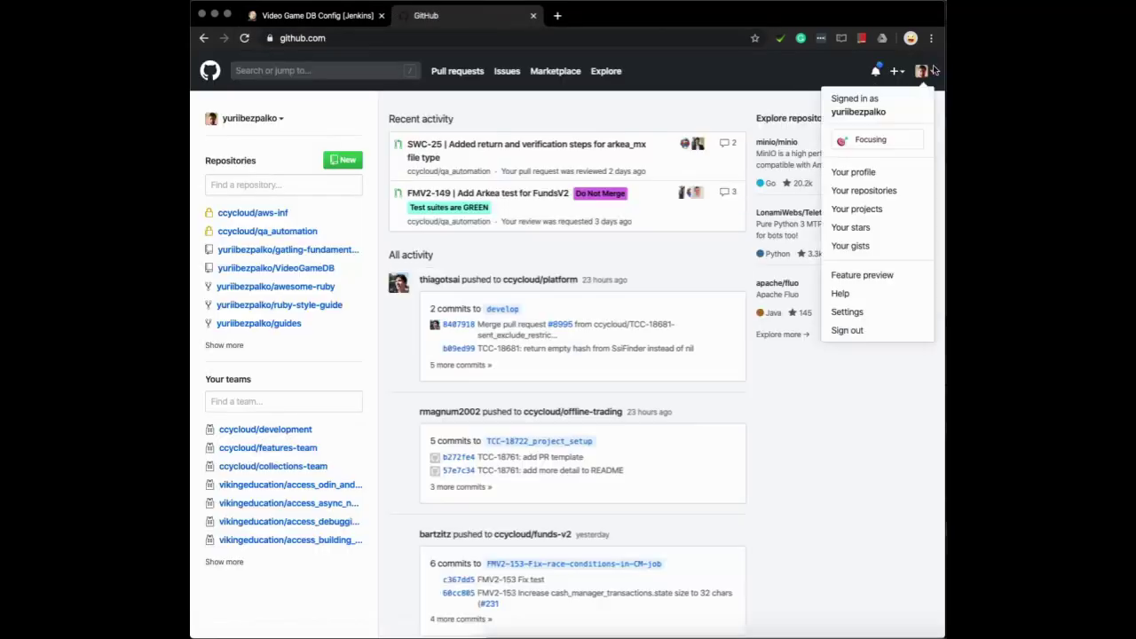
click(838, 190)
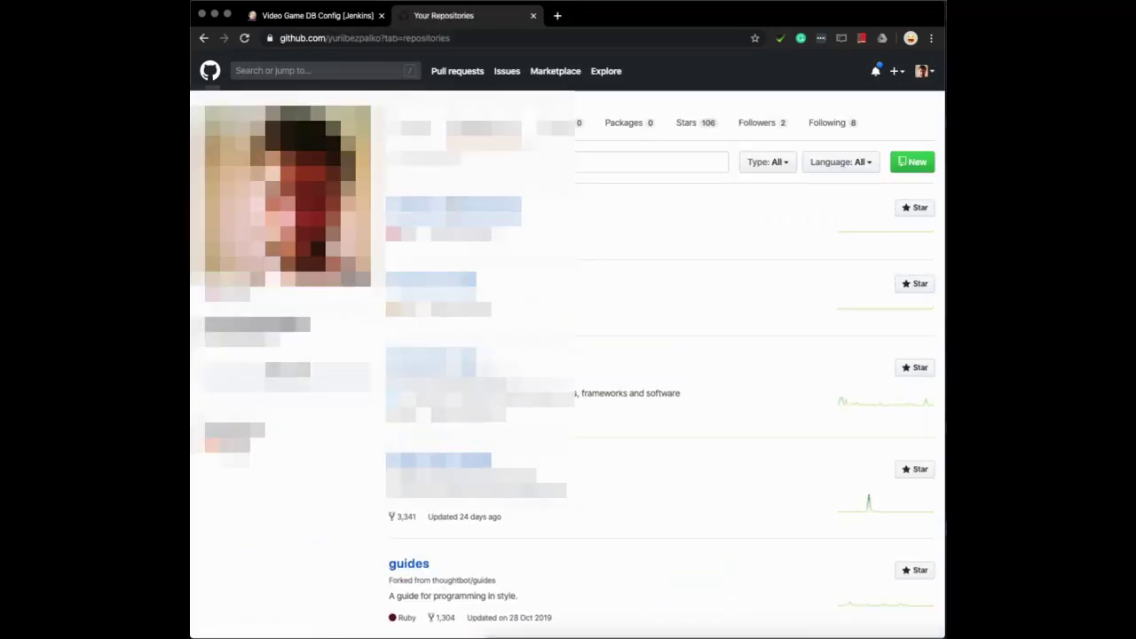
click(453, 205)
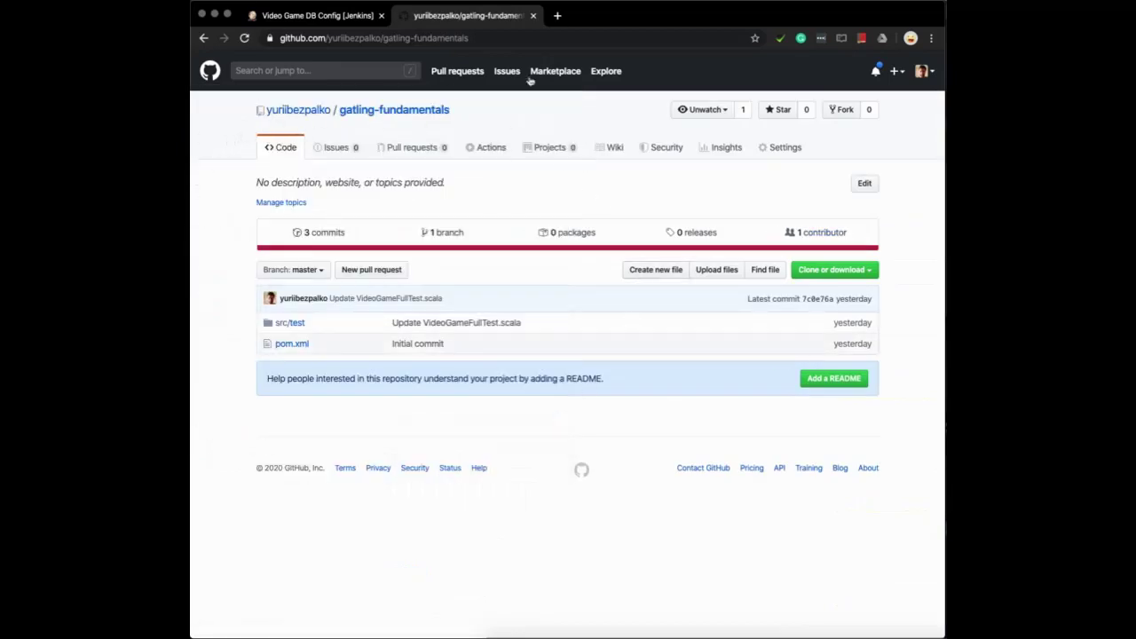
Copy the repository's clone URL and return to the Jenkins Repository URL field
click(509, 33)
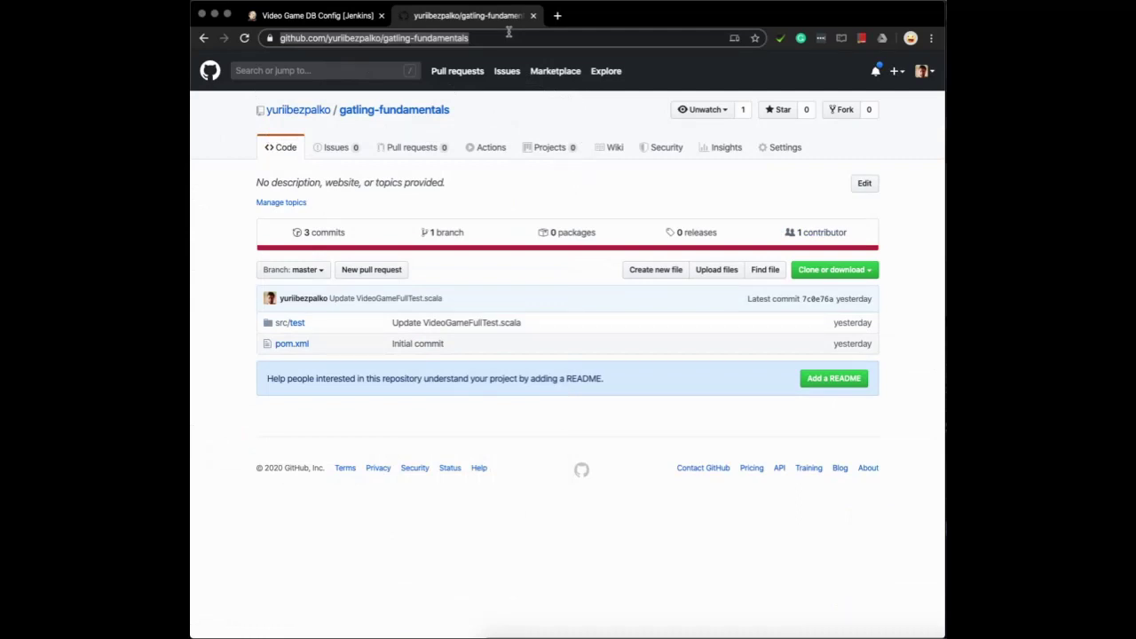
click(871, 274)
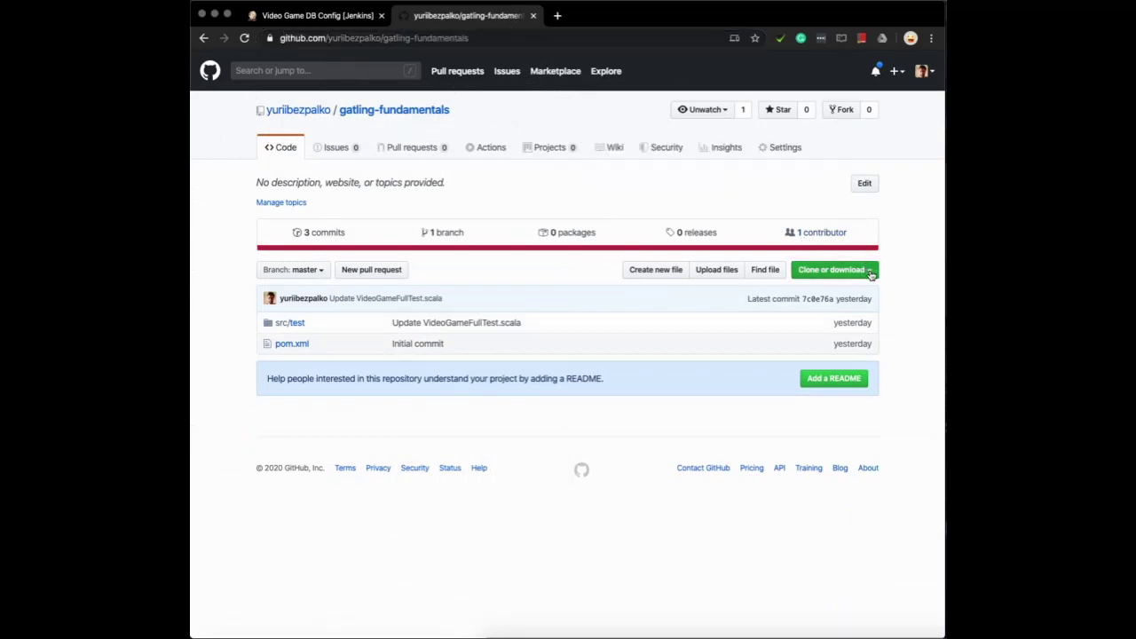
click(551, 40)
key(super+c)
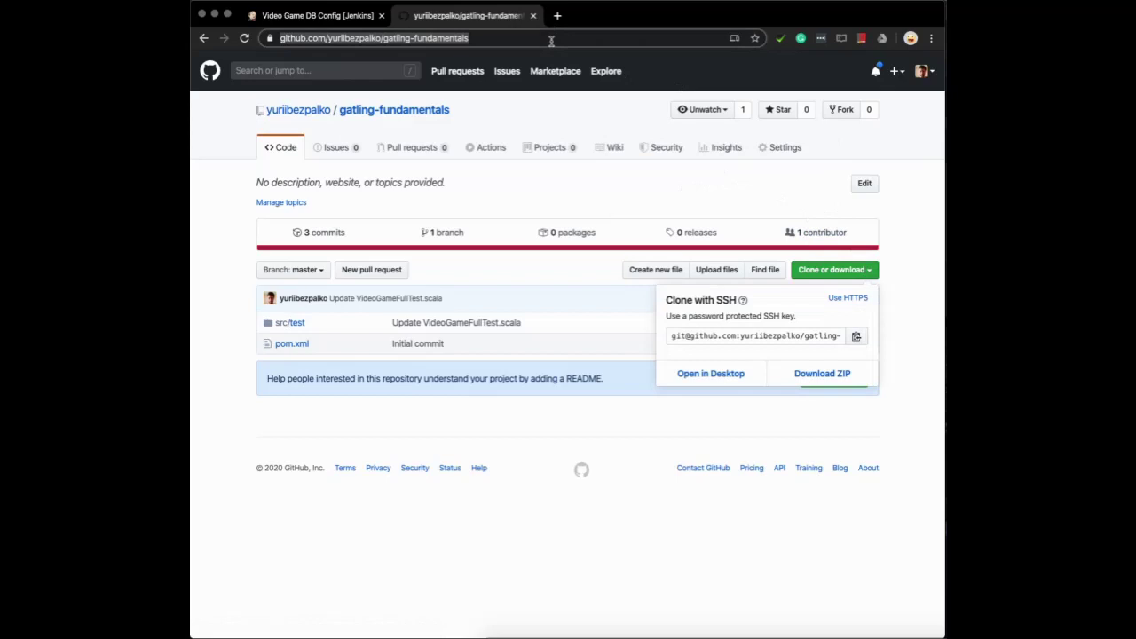
click(318, 15)
click(573, 354)
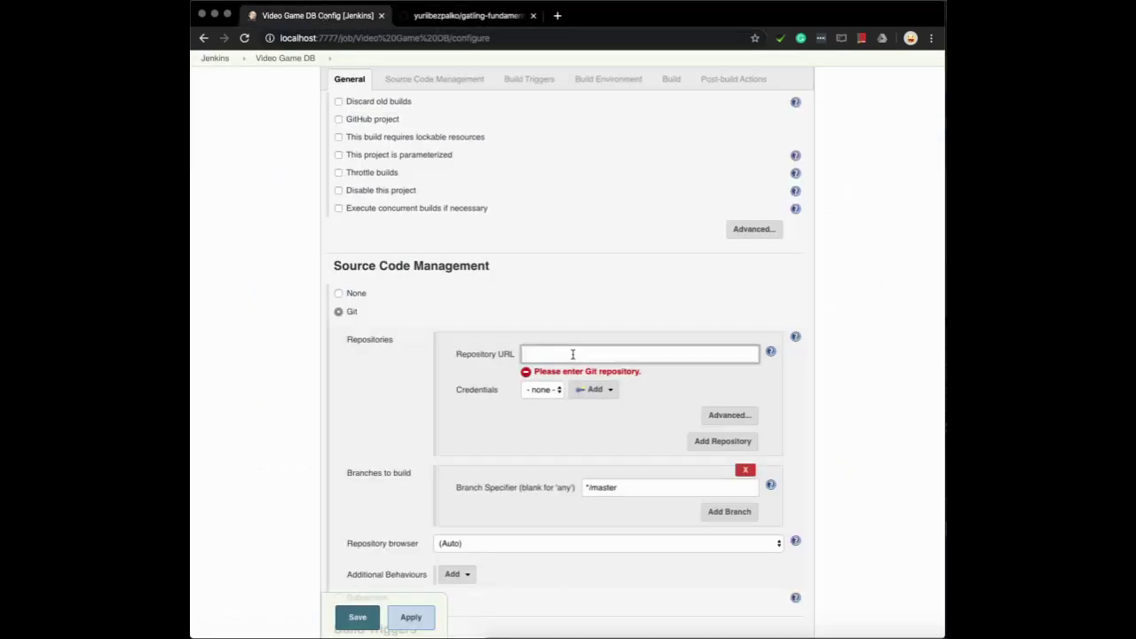
Paste the gatling-fundamentals GitHub URL as the Git repository URL, keeping branch */master
key(super+v)
key(Tab)
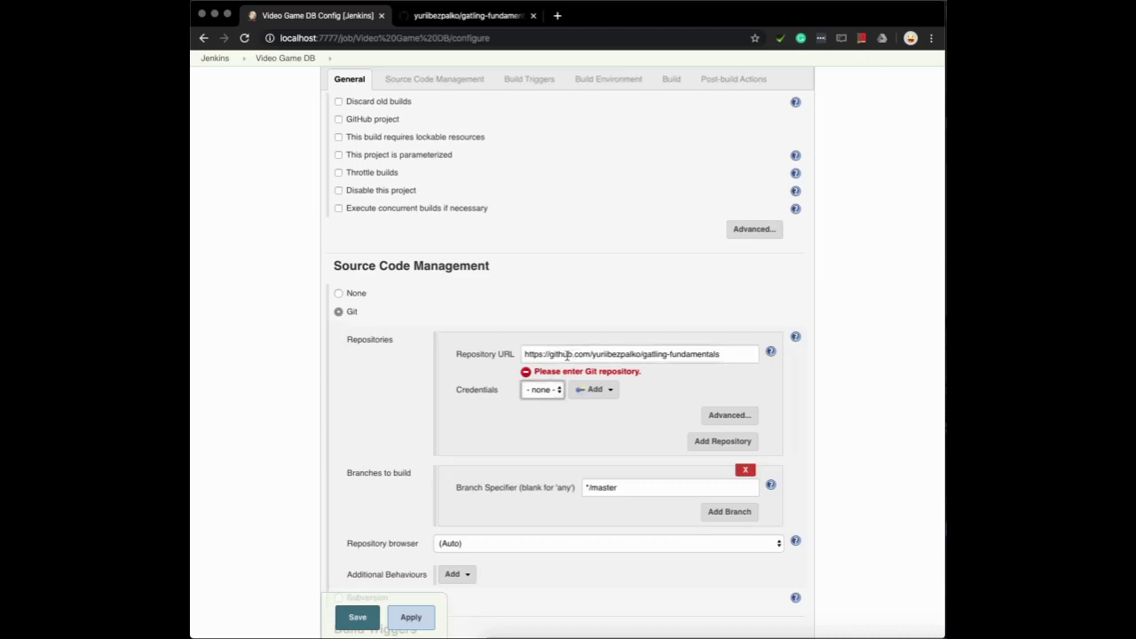
click(637, 477)
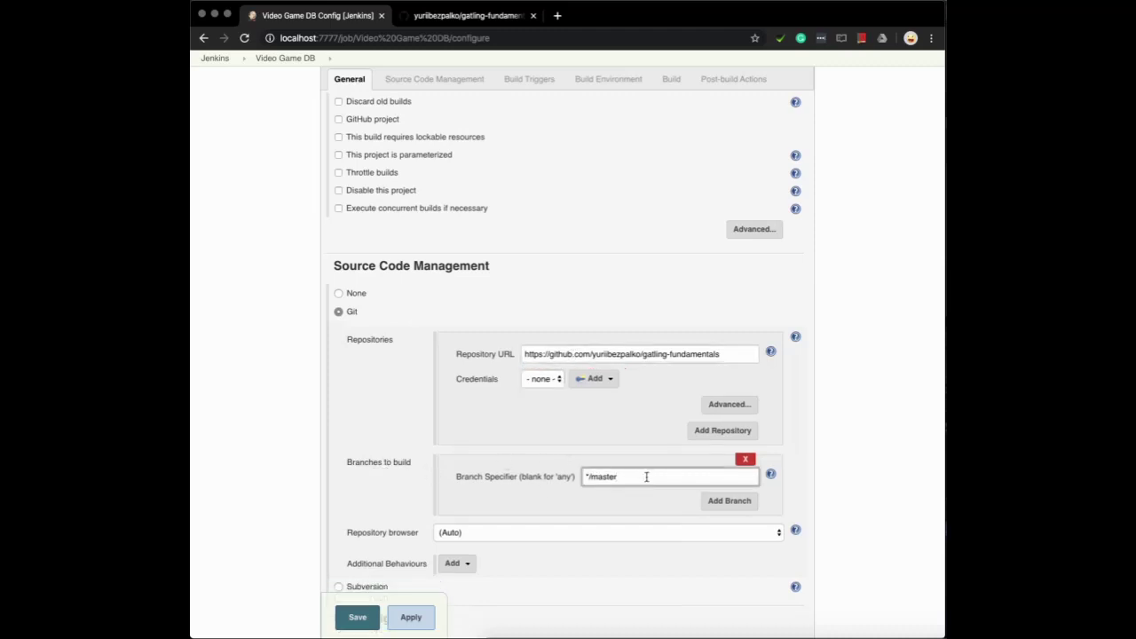
scroll(646, 477, down, 2)
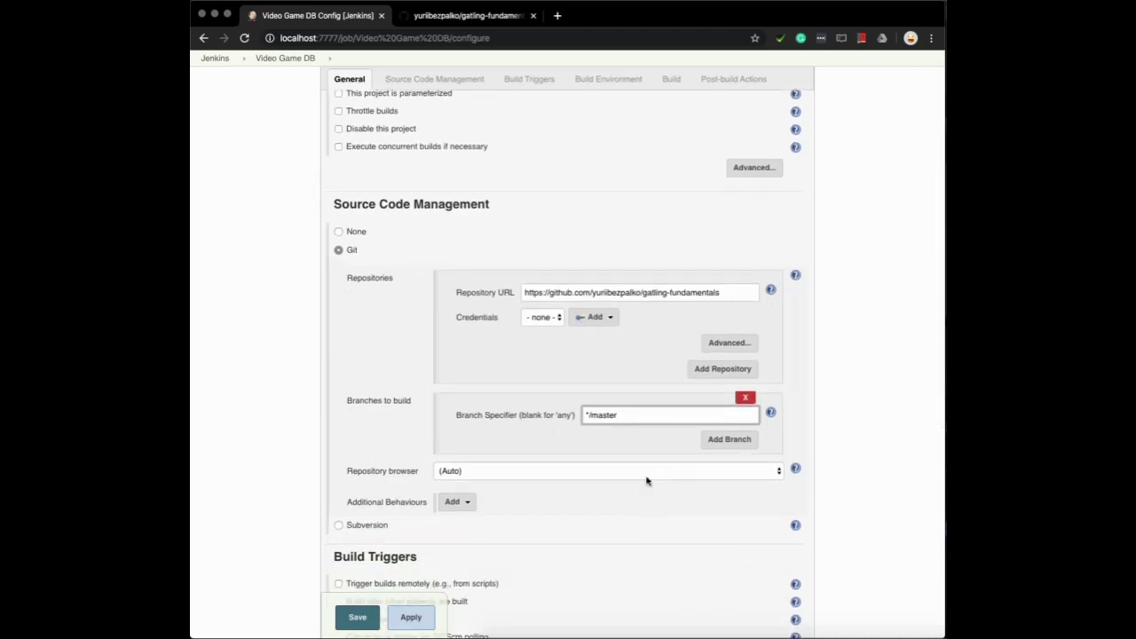
scroll(646, 480, down, 2)
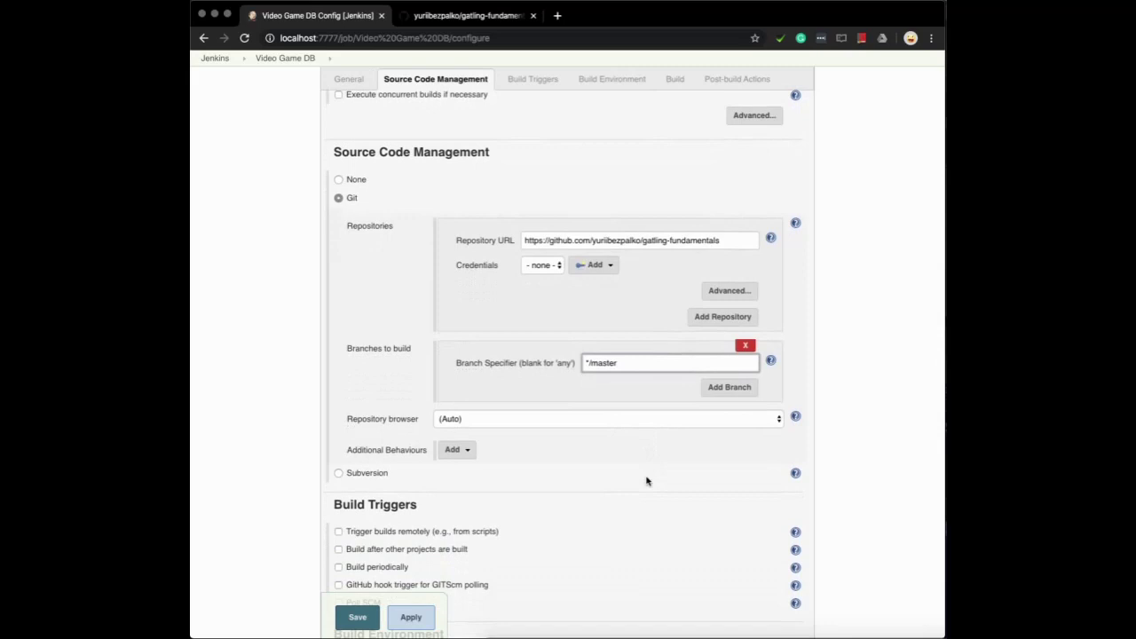
scroll(646, 480, down, 1)
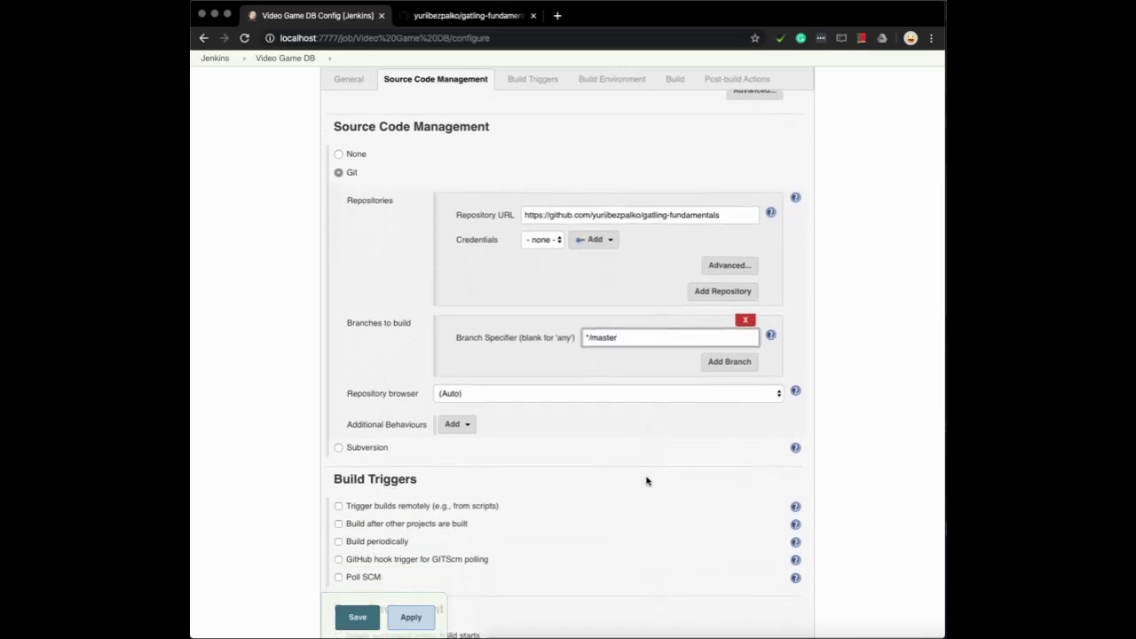
scroll(647, 481, down, 3)
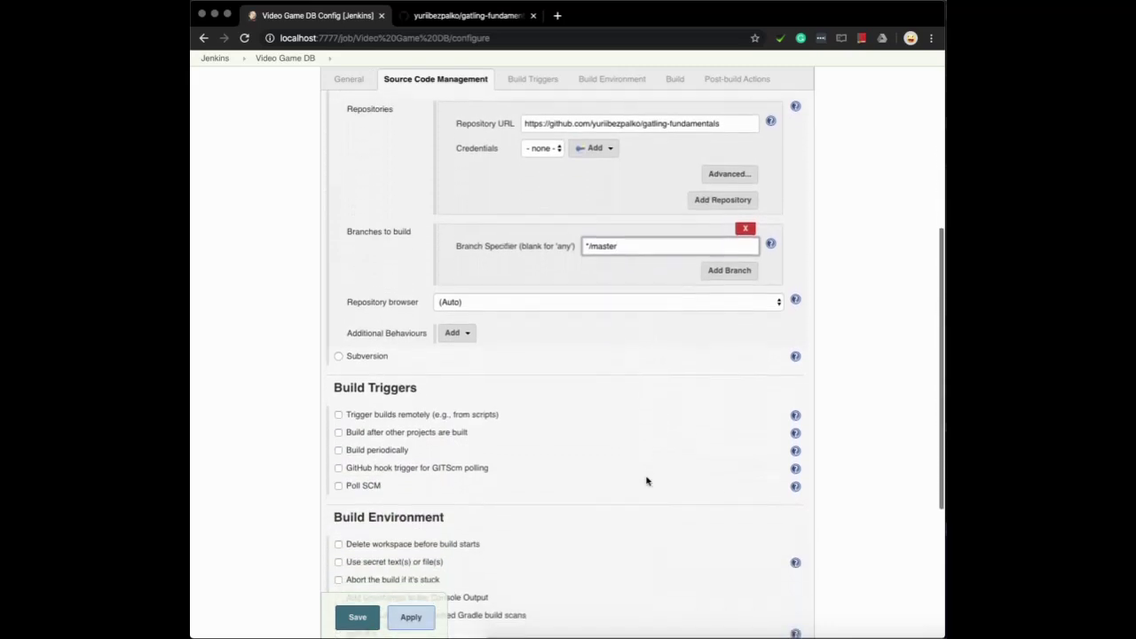
scroll(646, 480, down, 3)
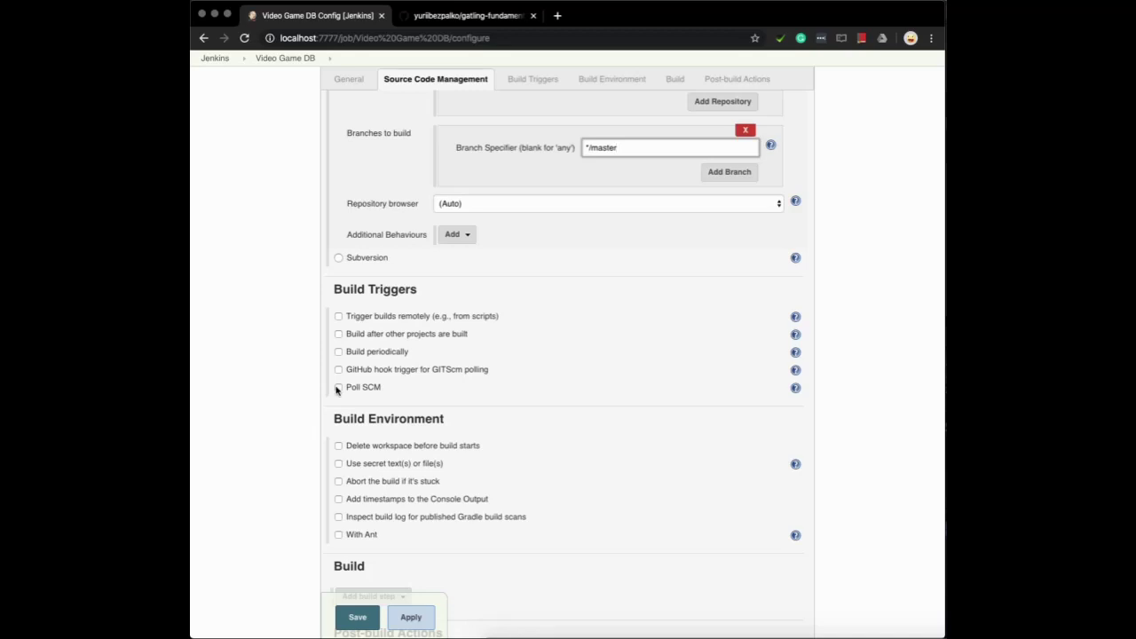
Enable Poll SCM with the schedule * * * * * so the repository is checked every minute
click(337, 388)
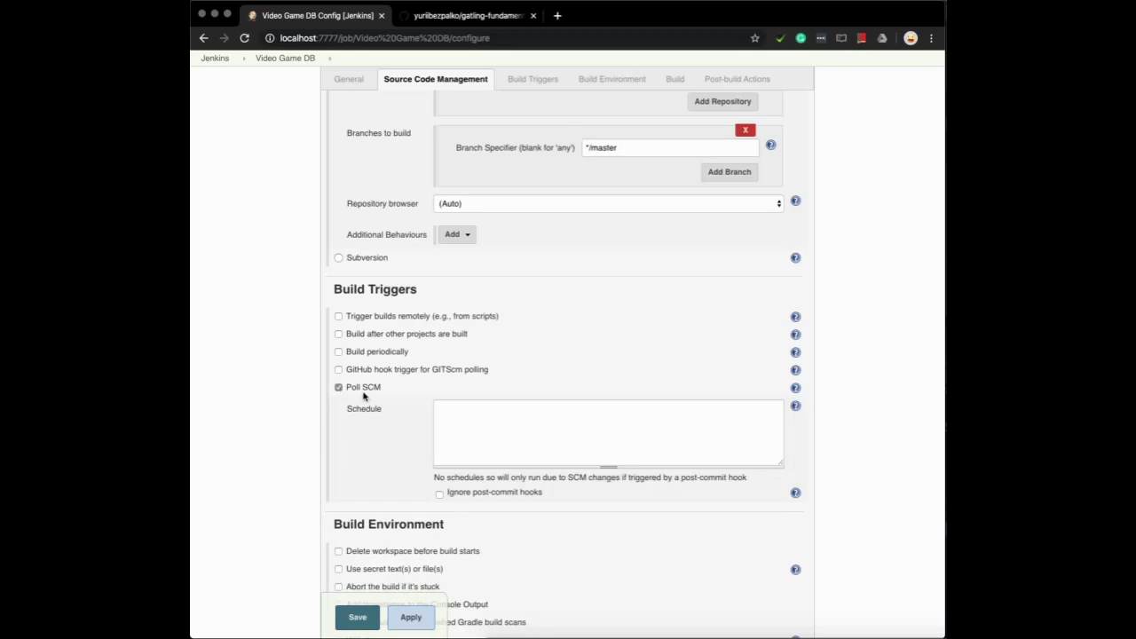
click(542, 438)
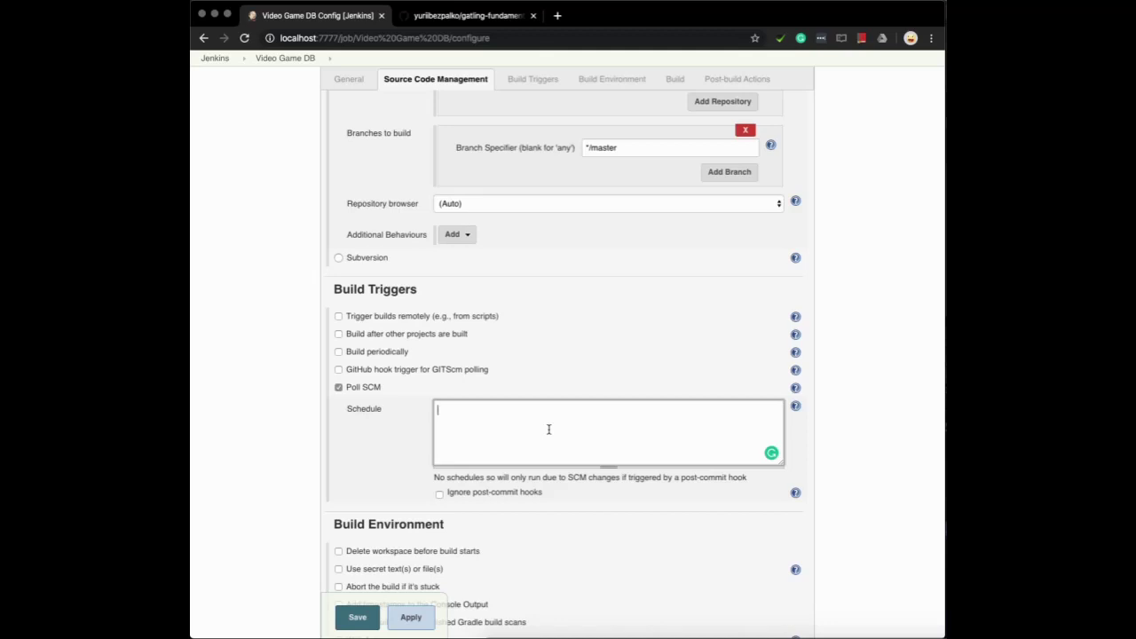
text(* * * * *)
click(678, 557)
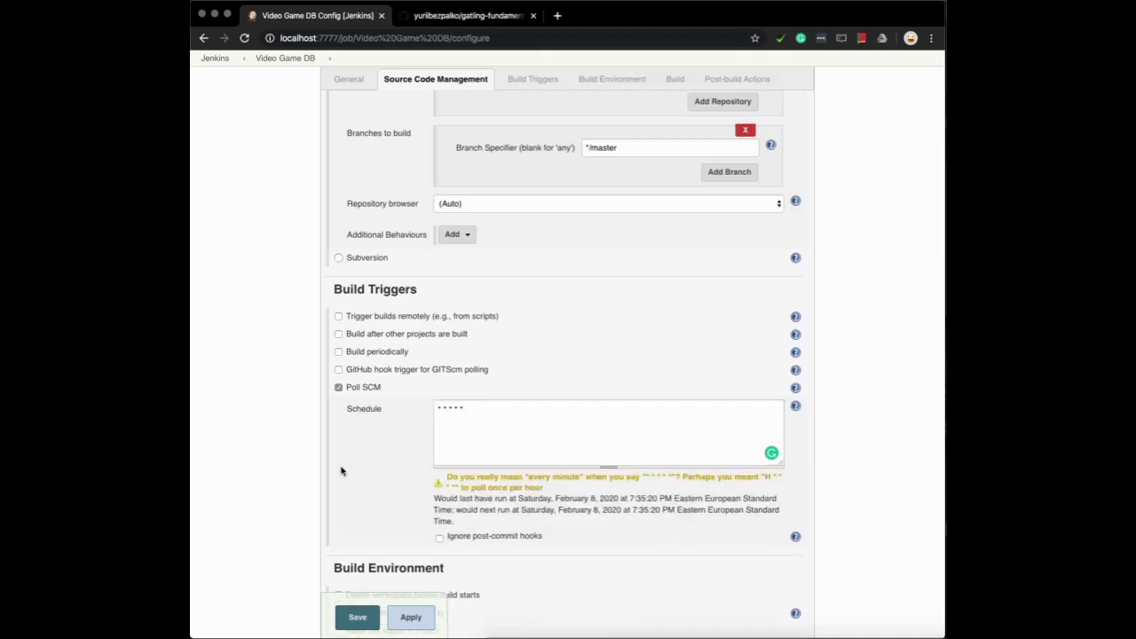
scroll(342, 471, down, 3)
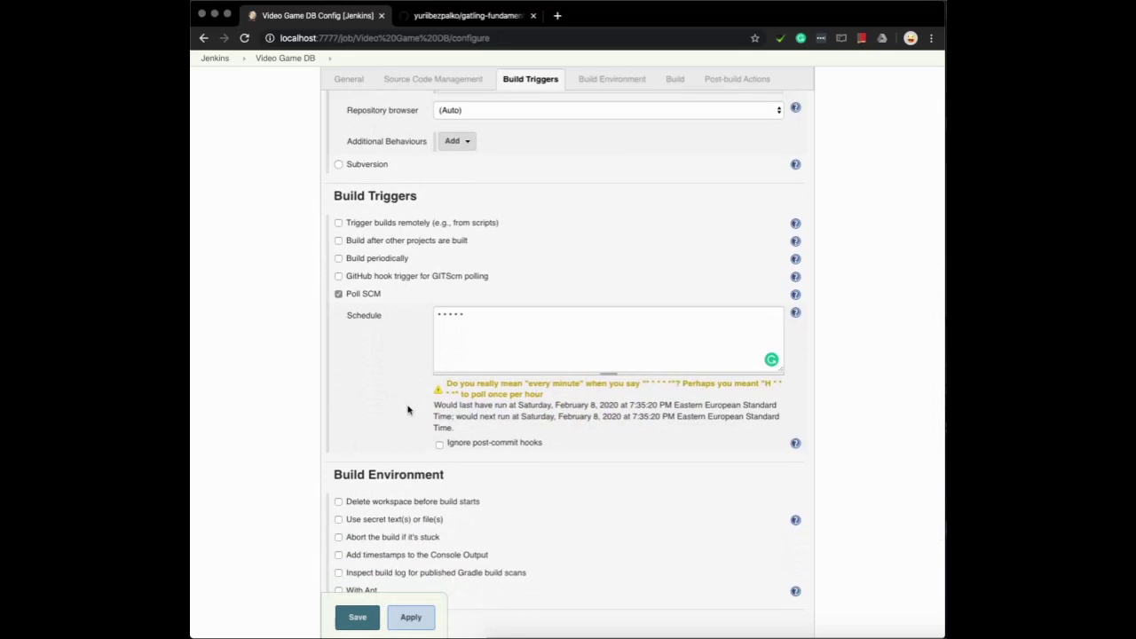
scroll(359, 411, up, 1)
scroll(358, 411, up, 3)
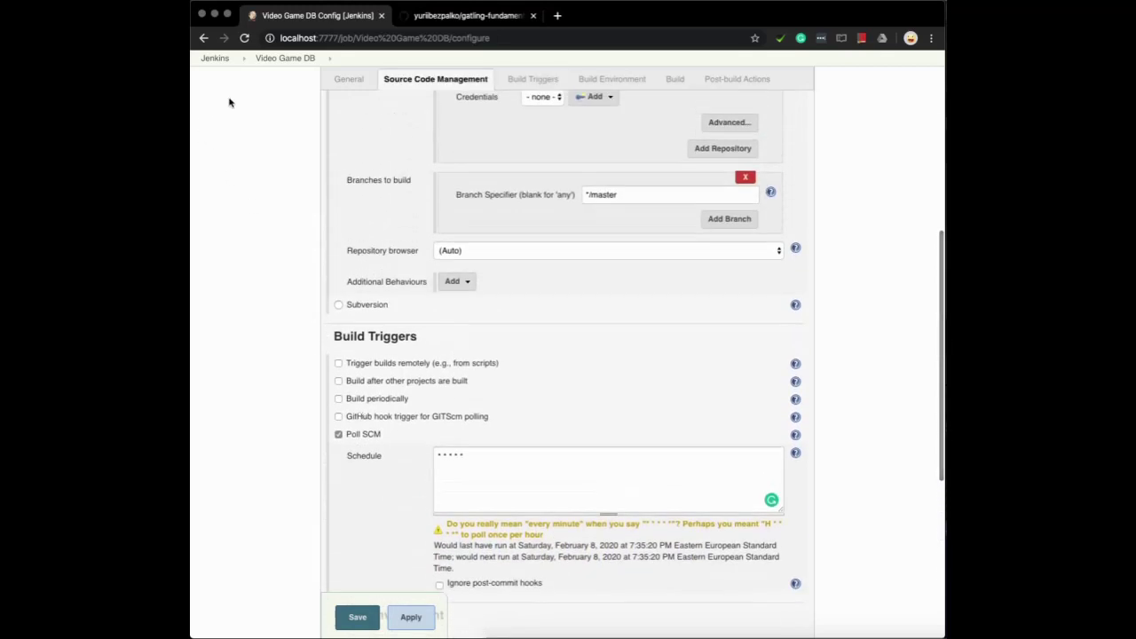
Glance at the GitHub repository, then return and open the Add build step list
click(455, 18)
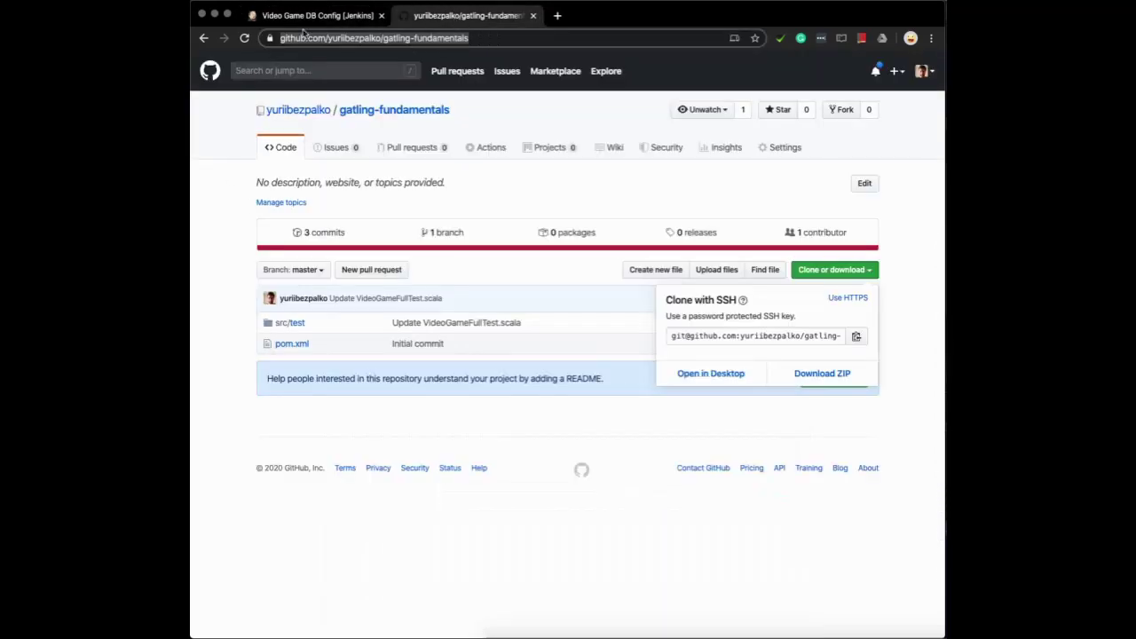
click(306, 18)
scroll(571, 409, down, 5)
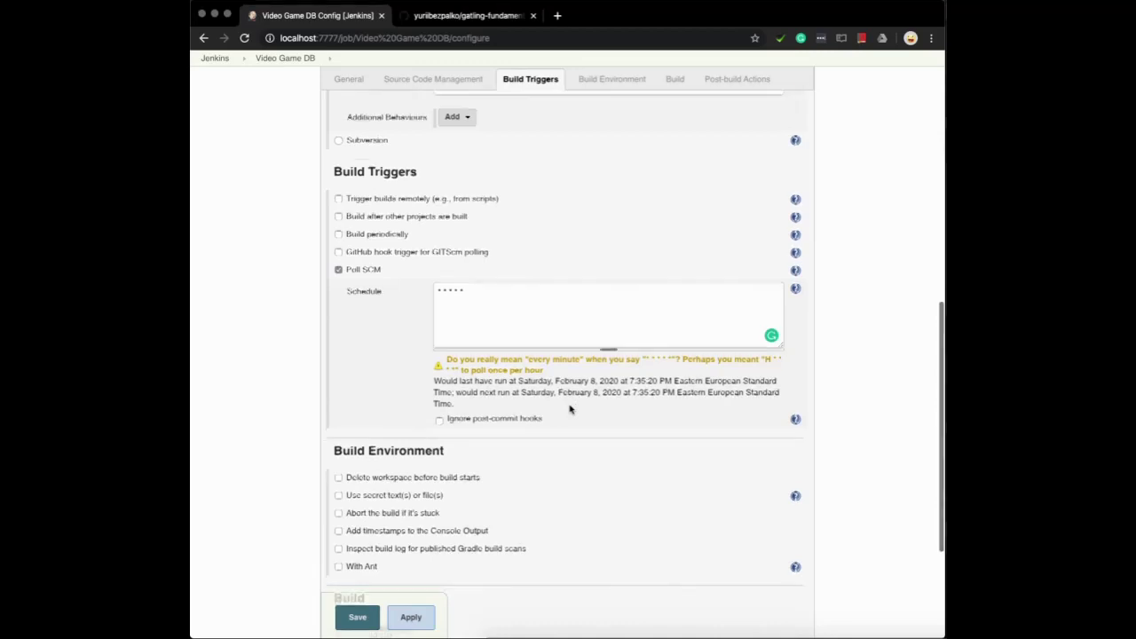
scroll(571, 408, down, 1)
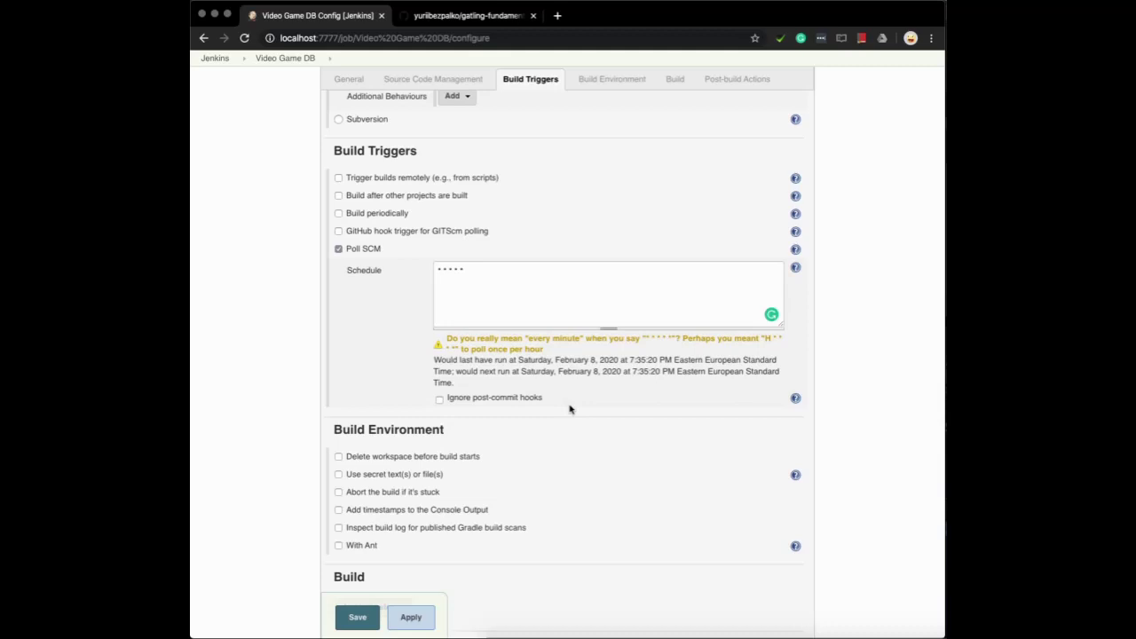
scroll(571, 408, down, 2)
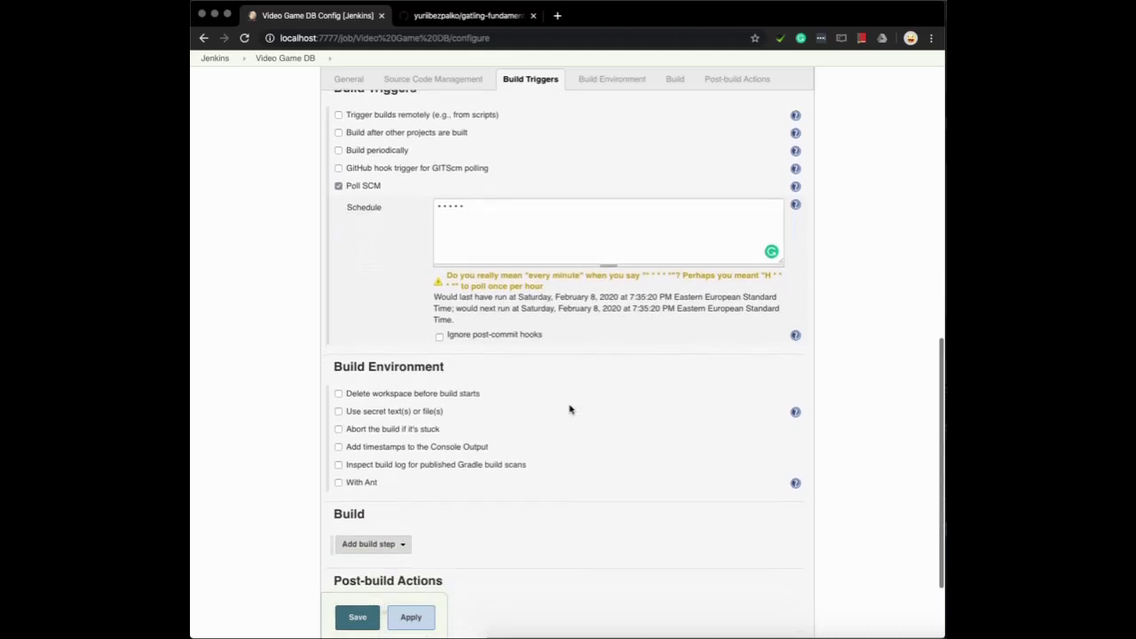
scroll(571, 408, down, 4)
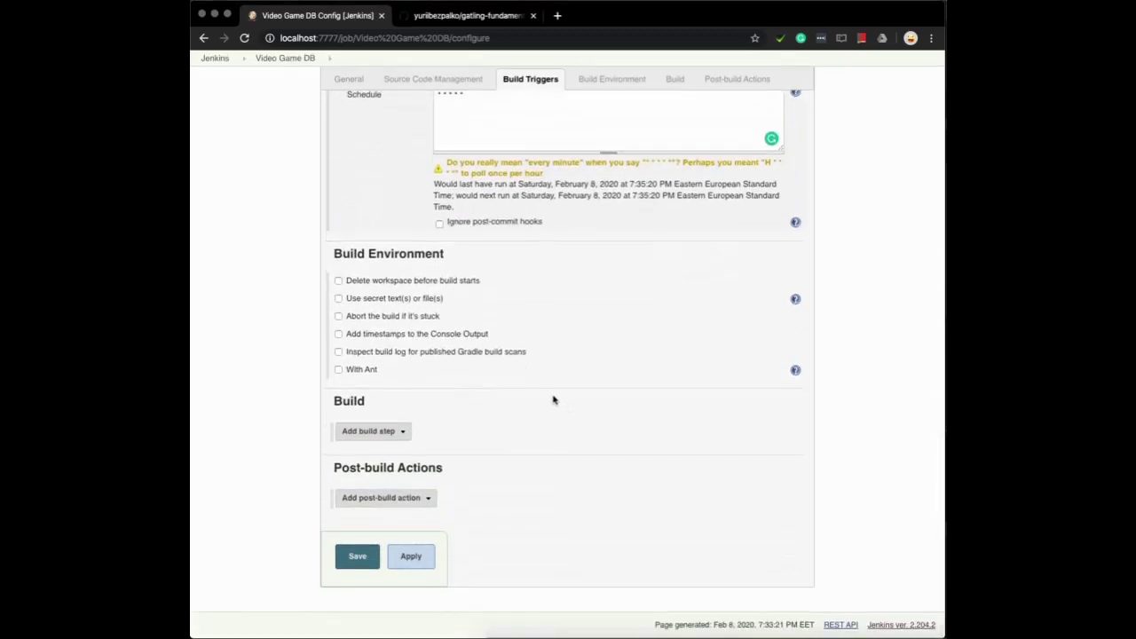
click(403, 432)
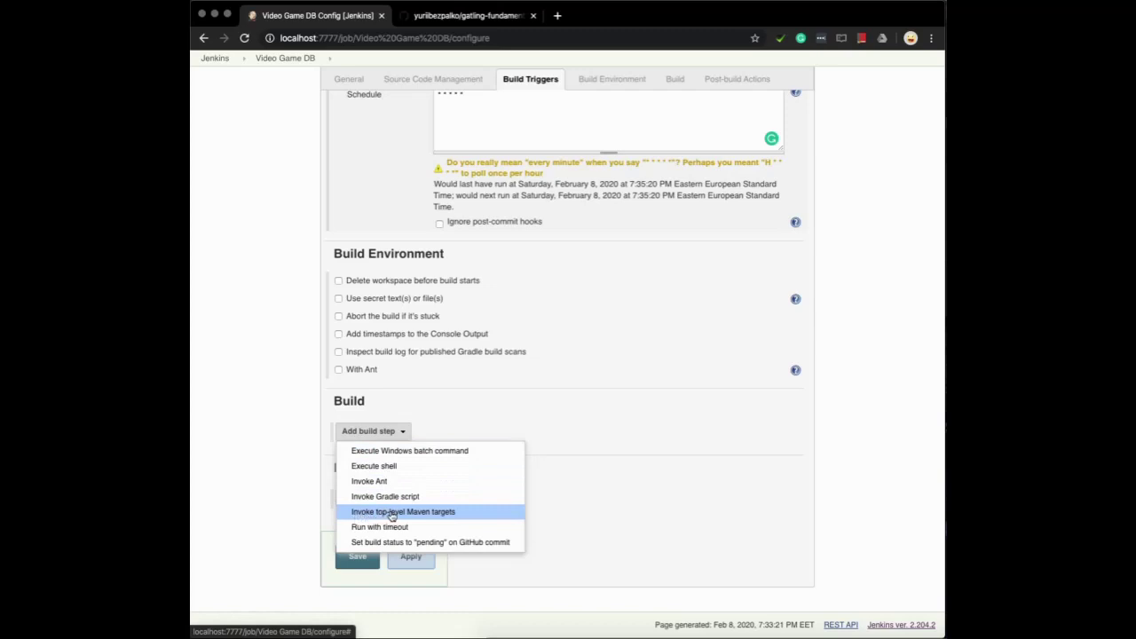
Add an Invoke top-level Maven targets step with goals gatling:test -Dgatling.simulationClass=finalSimulation.VideoGameFullTest
click(391, 513)
click(440, 463)
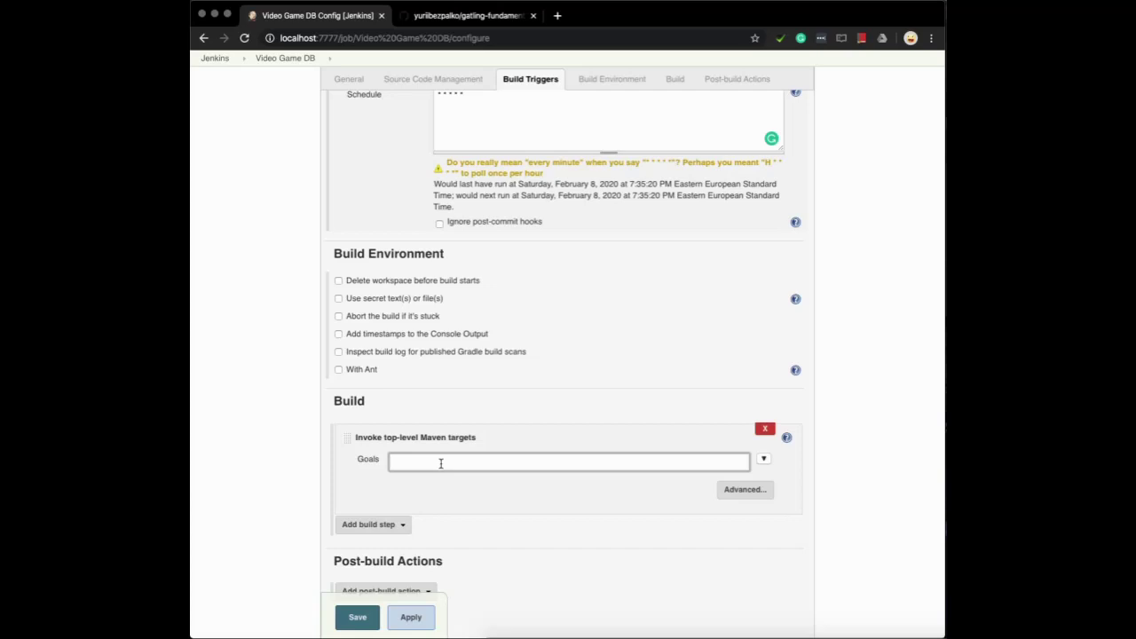
text(gatling:test -D)
text(gatling.simulationClass)
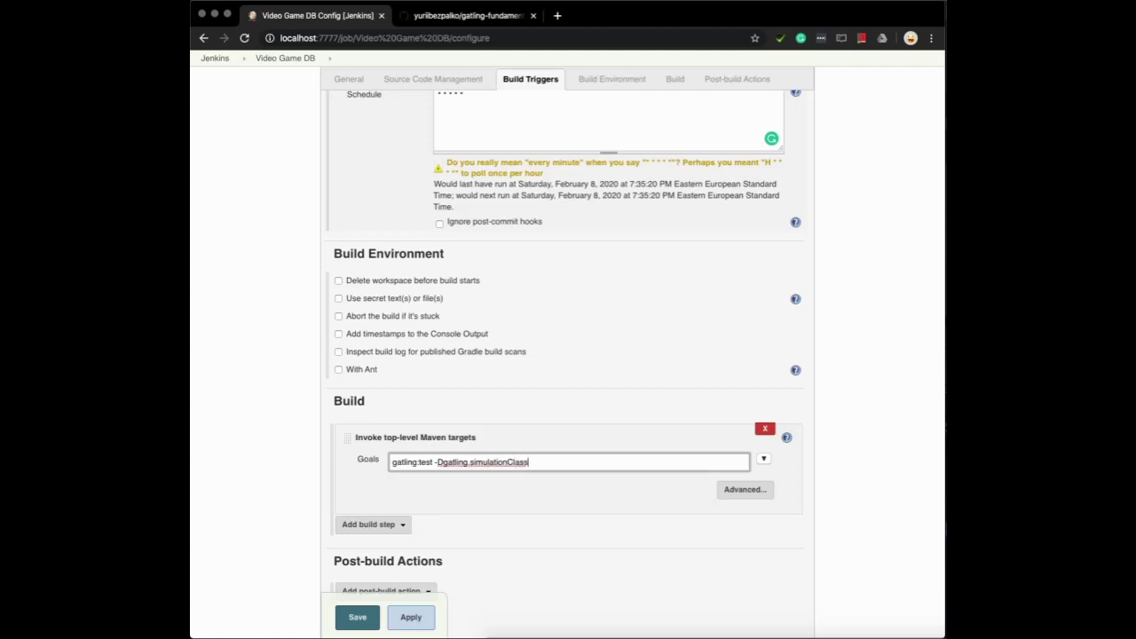
text(=finalSimulation.VideoGameFullTest)
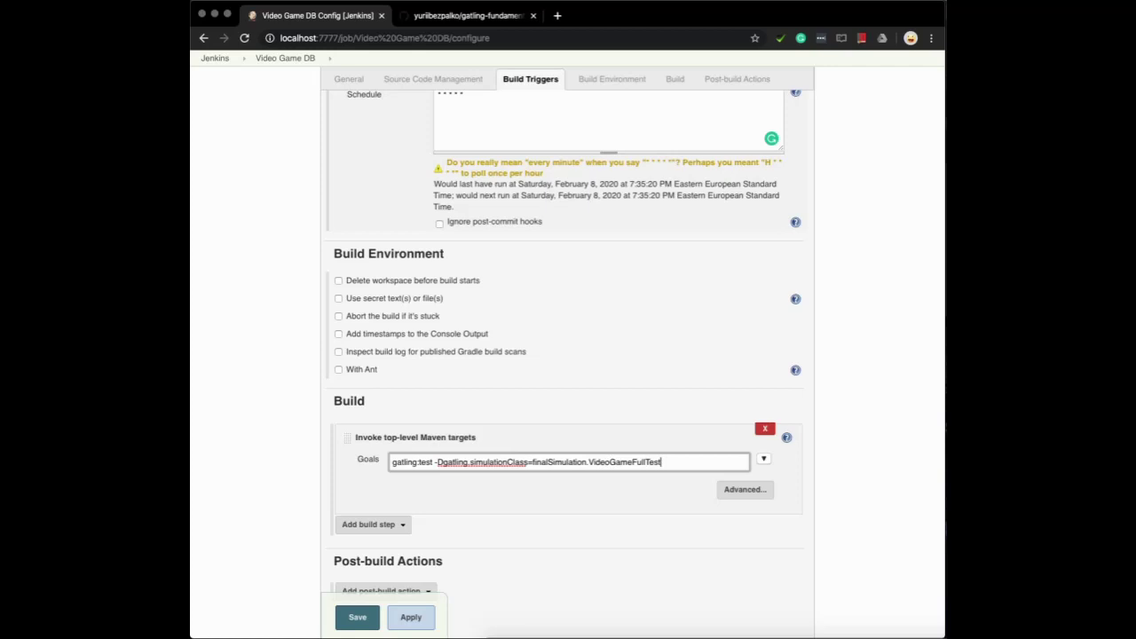
Browse the repository's src/test/scala folders on GitHub, then return to the Jenkins configuration
click(461, 15)
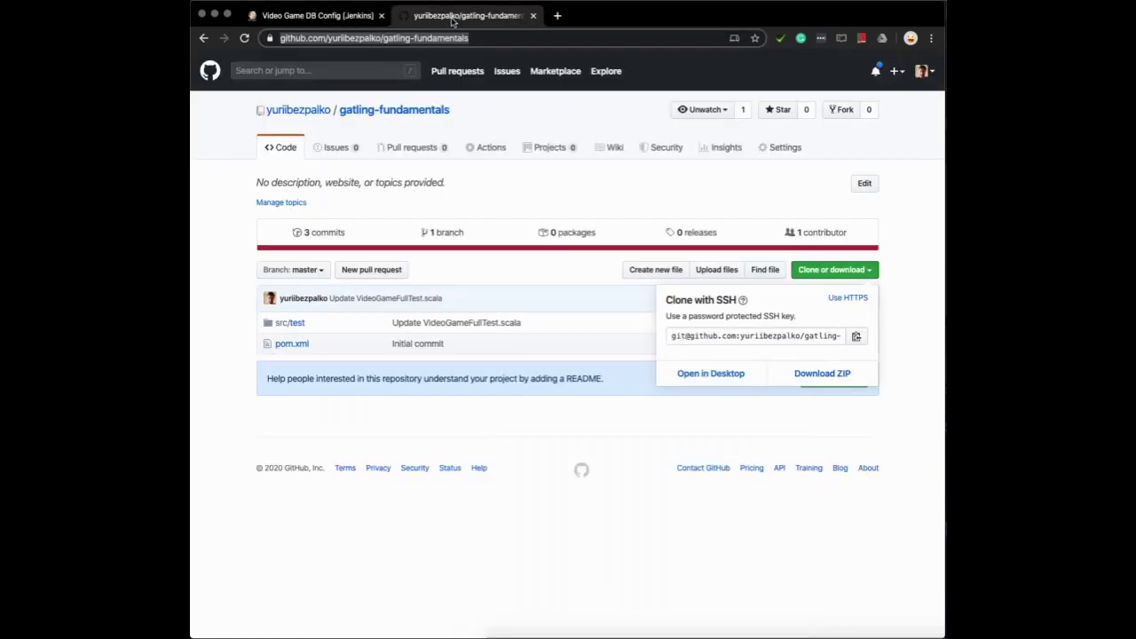
click(294, 325)
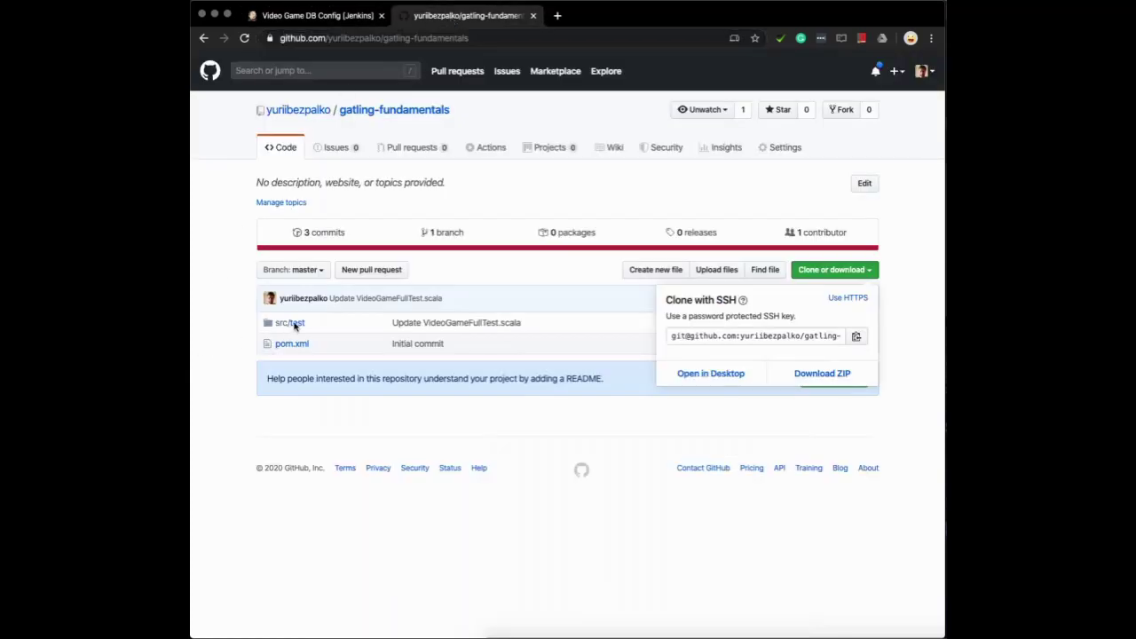
click(294, 324)
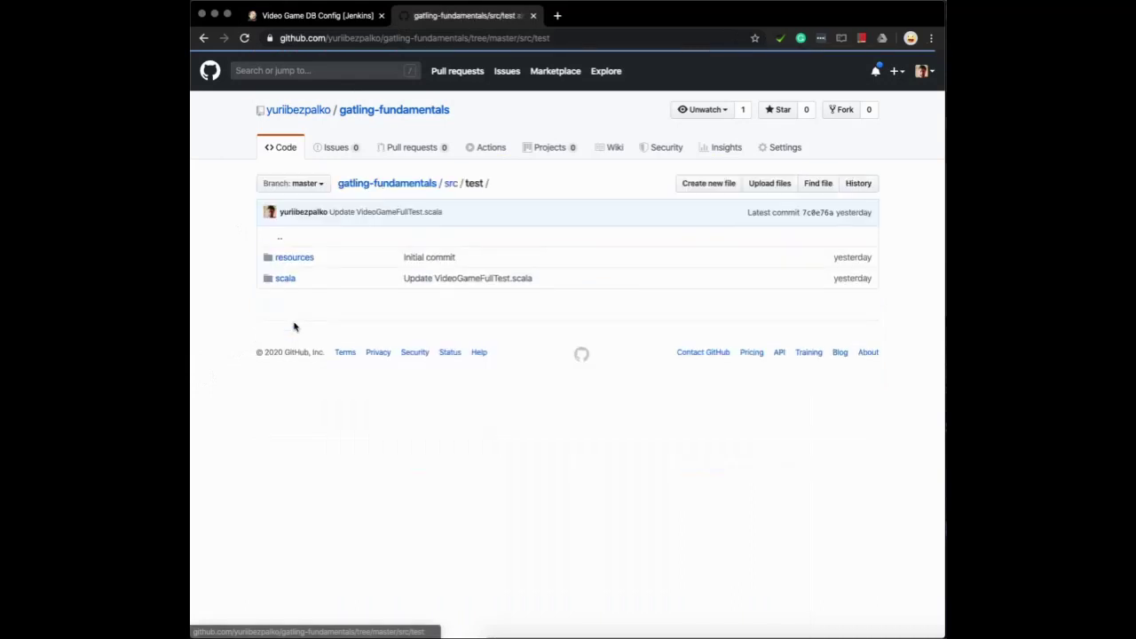
click(287, 281)
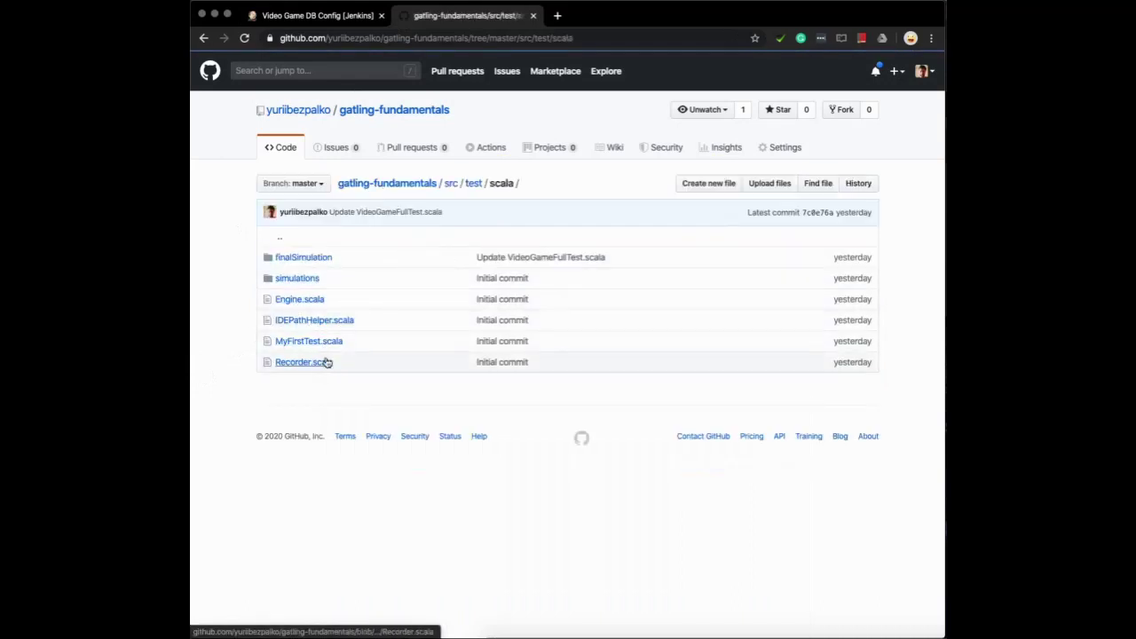
click(302, 281)
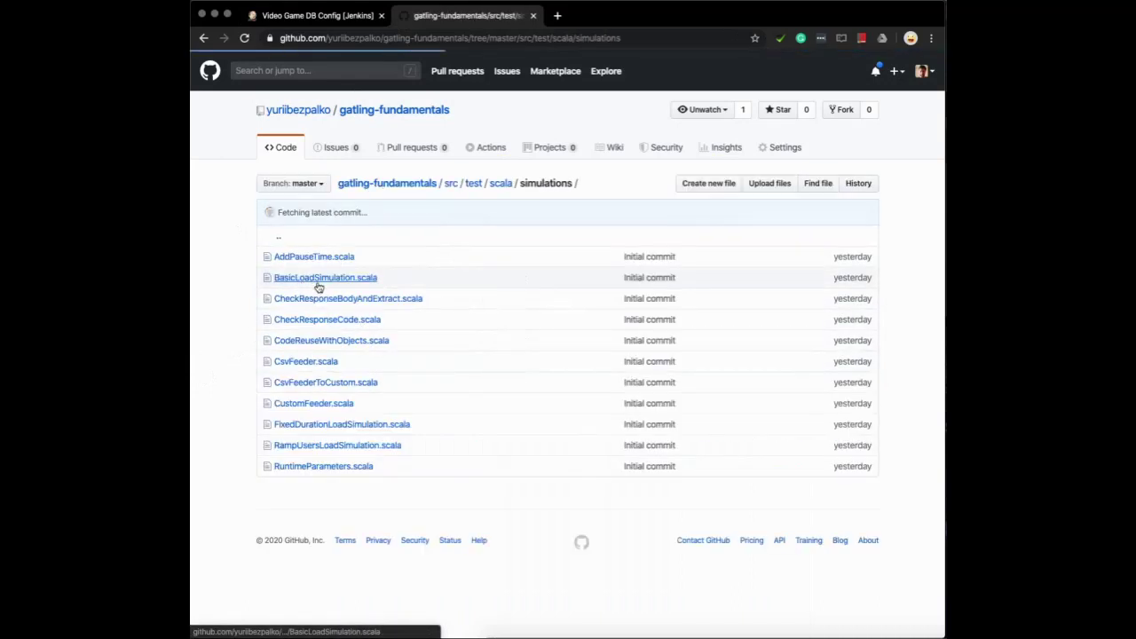
click(203, 38)
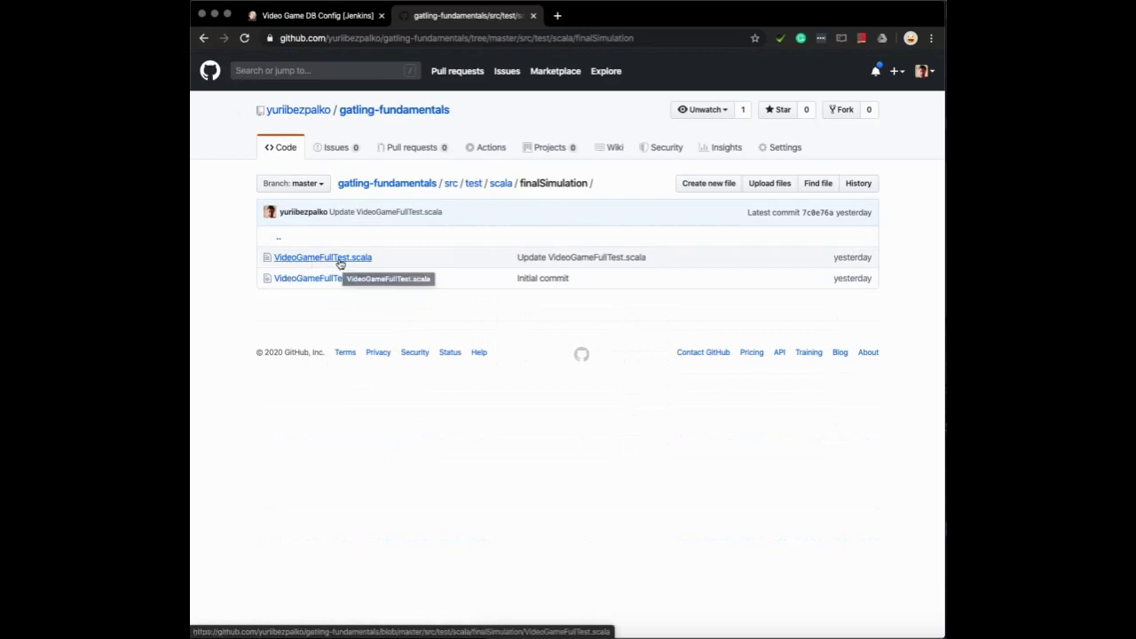
click(315, 16)
Add the 'Track a Gatling load simulation' post-build action and save the Video Game DB job
scroll(593, 556, down, 2)
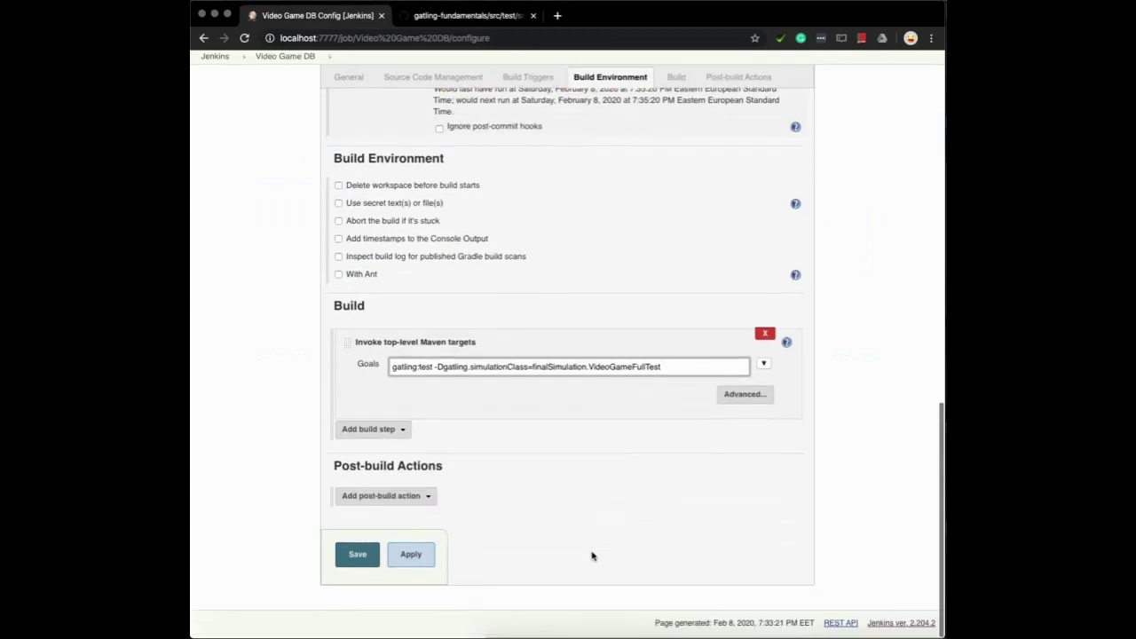
click(407, 499)
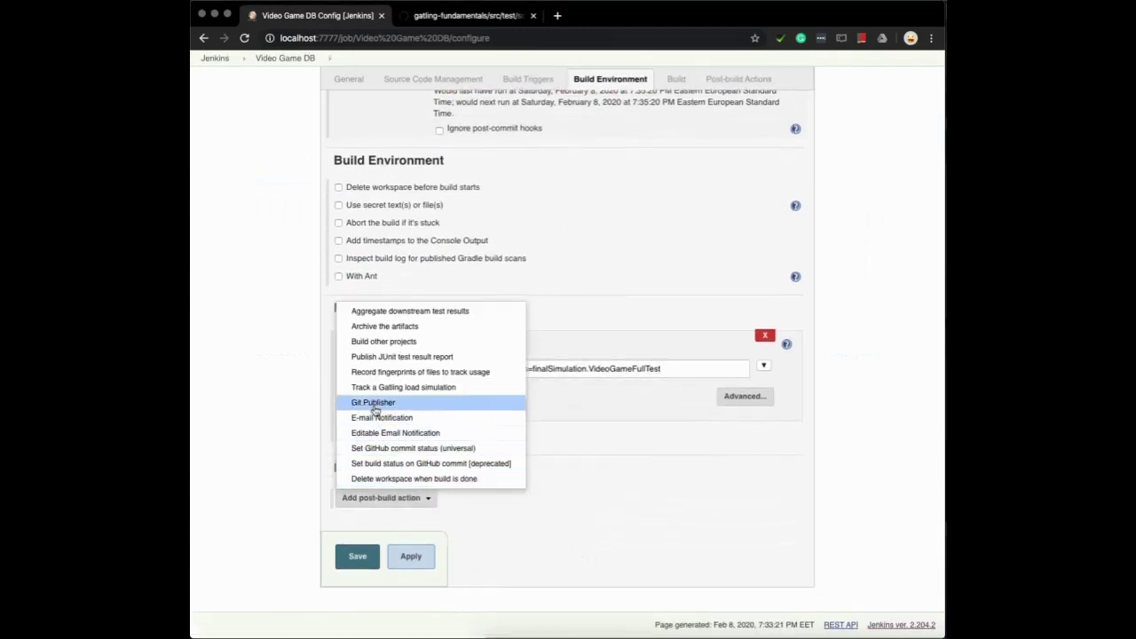
click(398, 388)
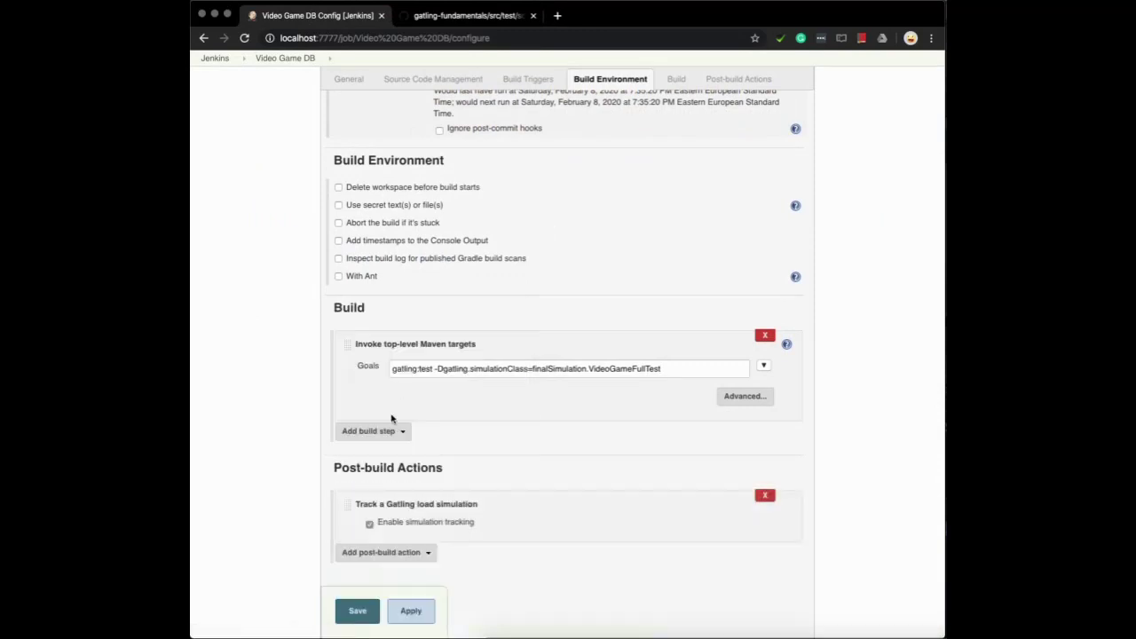
scroll(533, 543, down, 1)
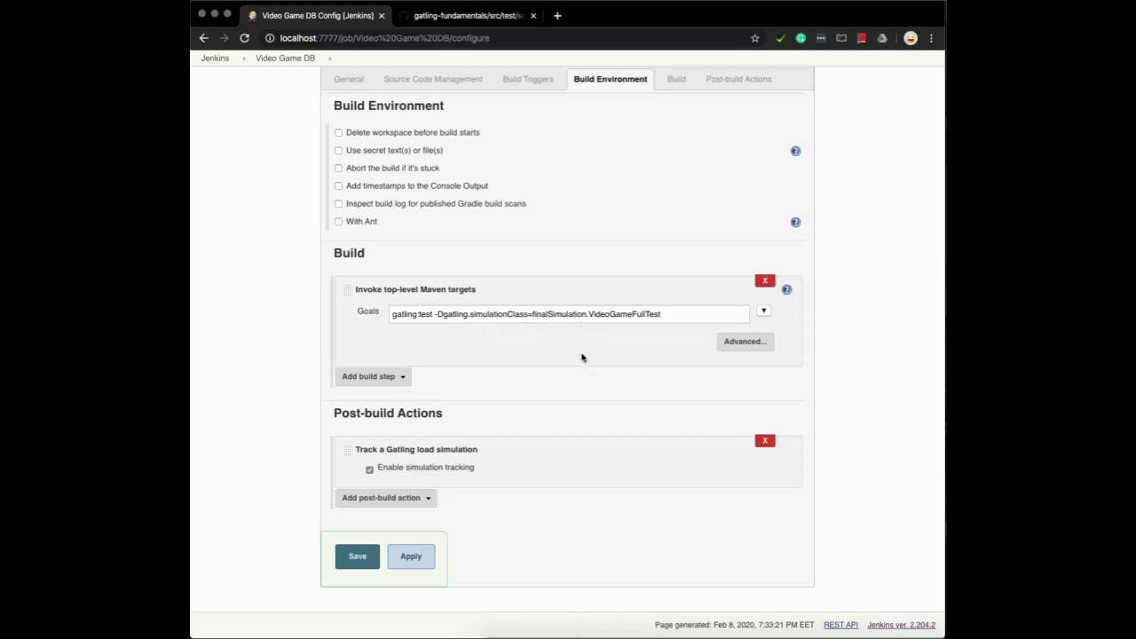
click(356, 559)
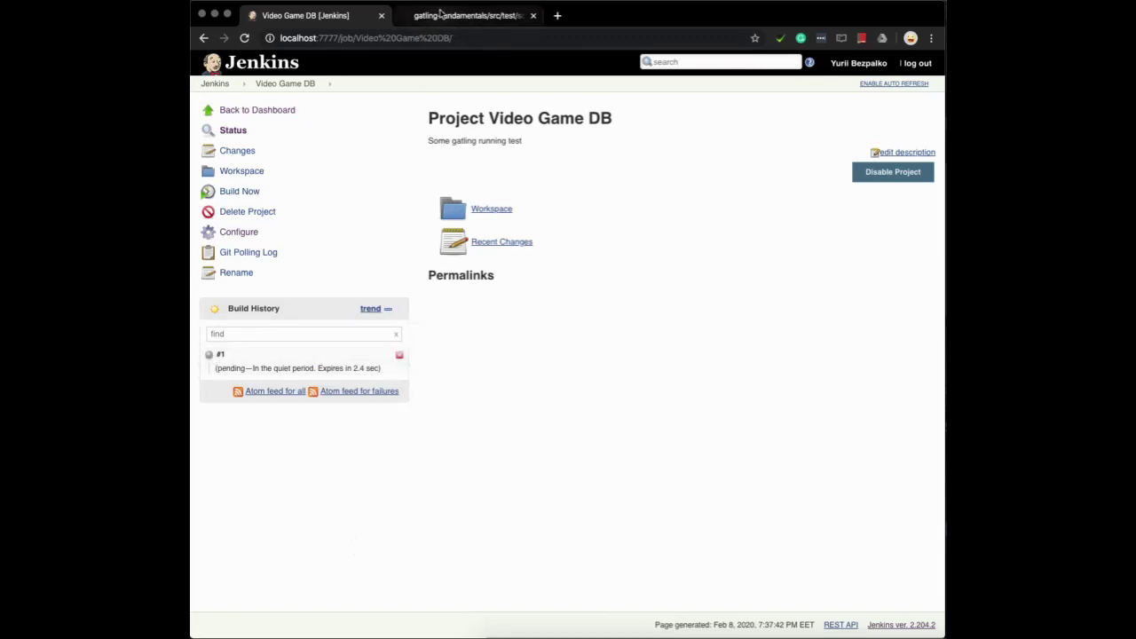
click(440, 11)
View the gatling-fundamentals repository root, then open running build #1's console output in Jenkins
click(379, 112)
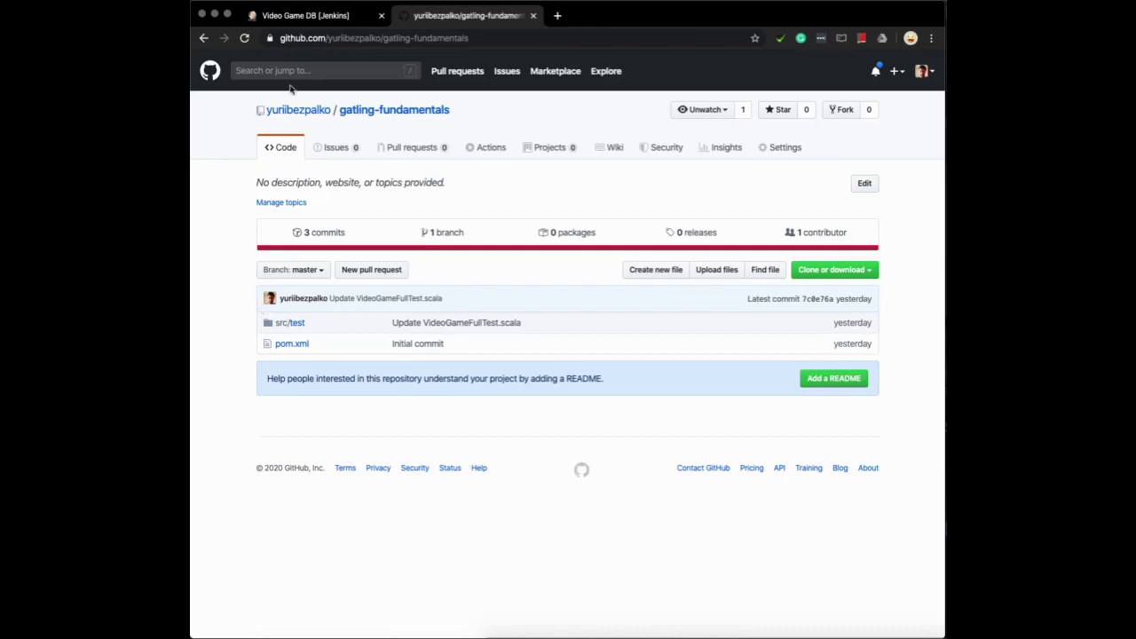
click(311, 15)
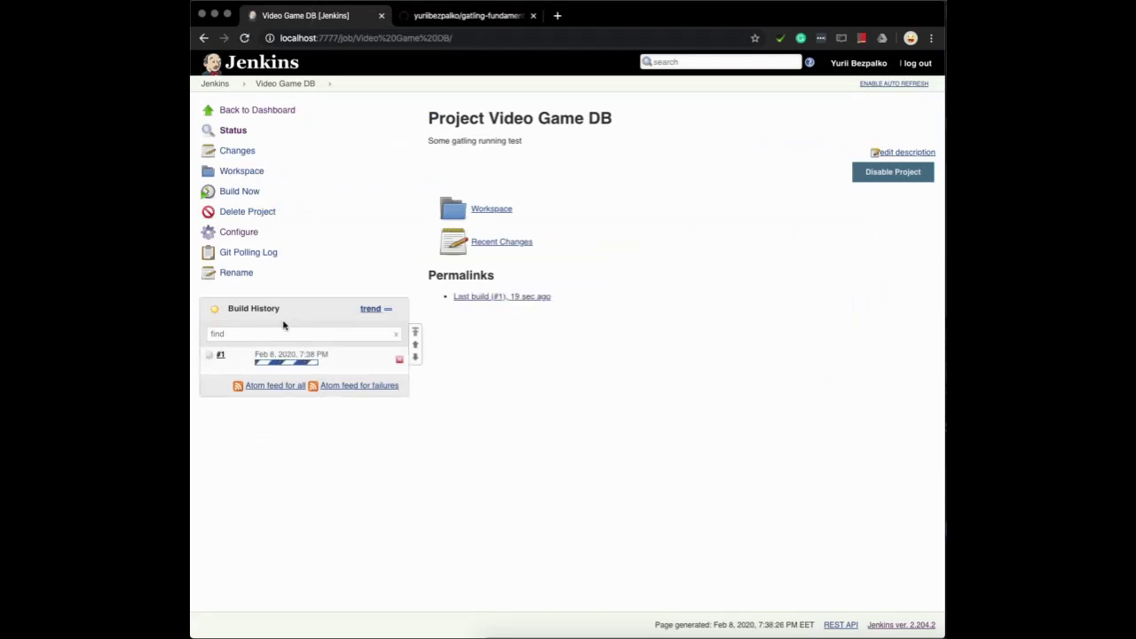
click(214, 358)
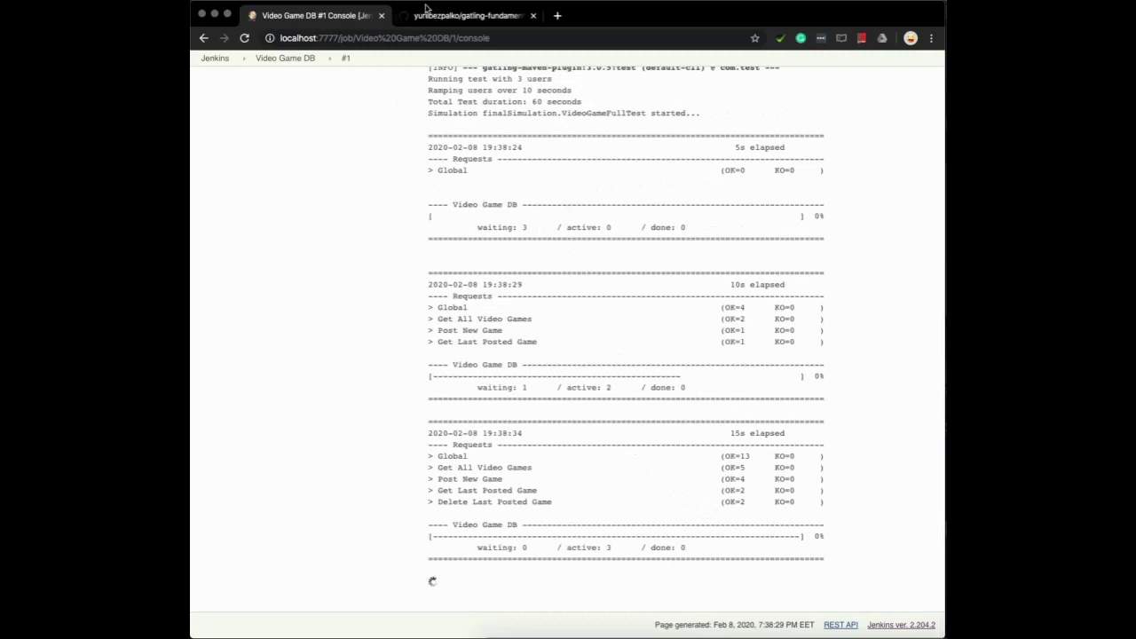
click(434, 24)
Open src/test/scala/finalSimulation/VideoGameFullTest.scala on GitHub, then return to build #1's Jenkins console
click(290, 324)
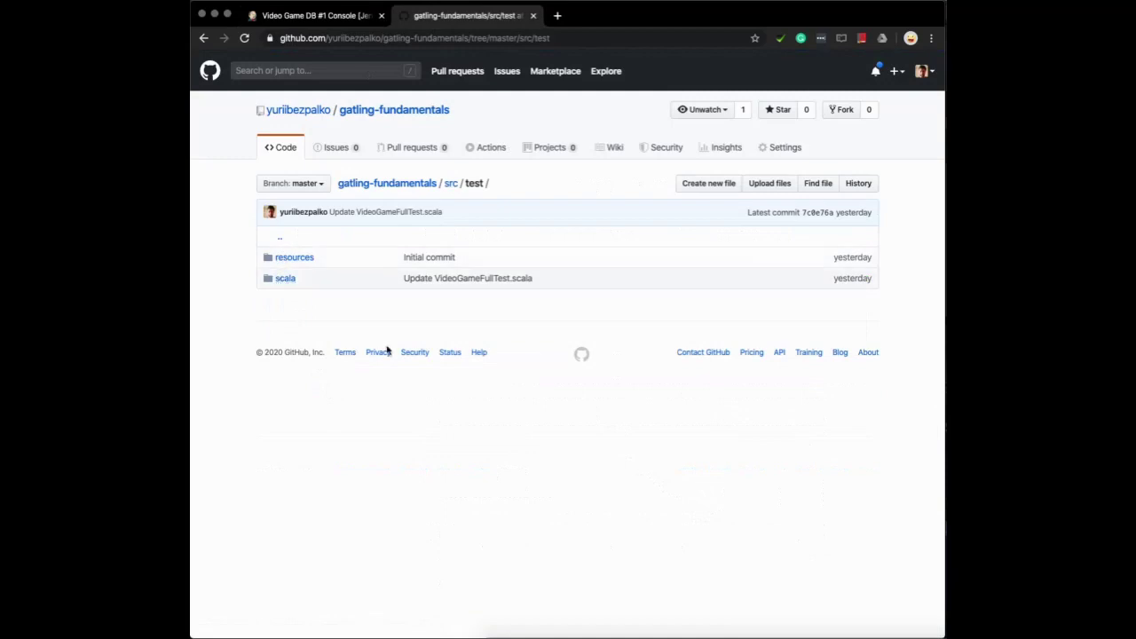
key(super+Tab)
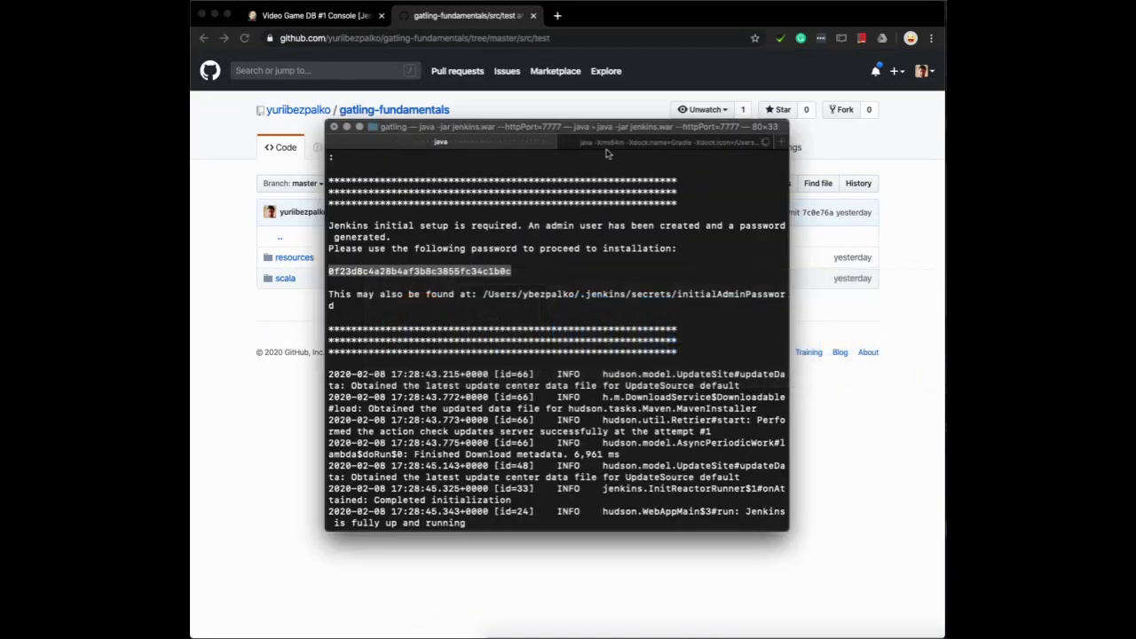
click(657, 143)
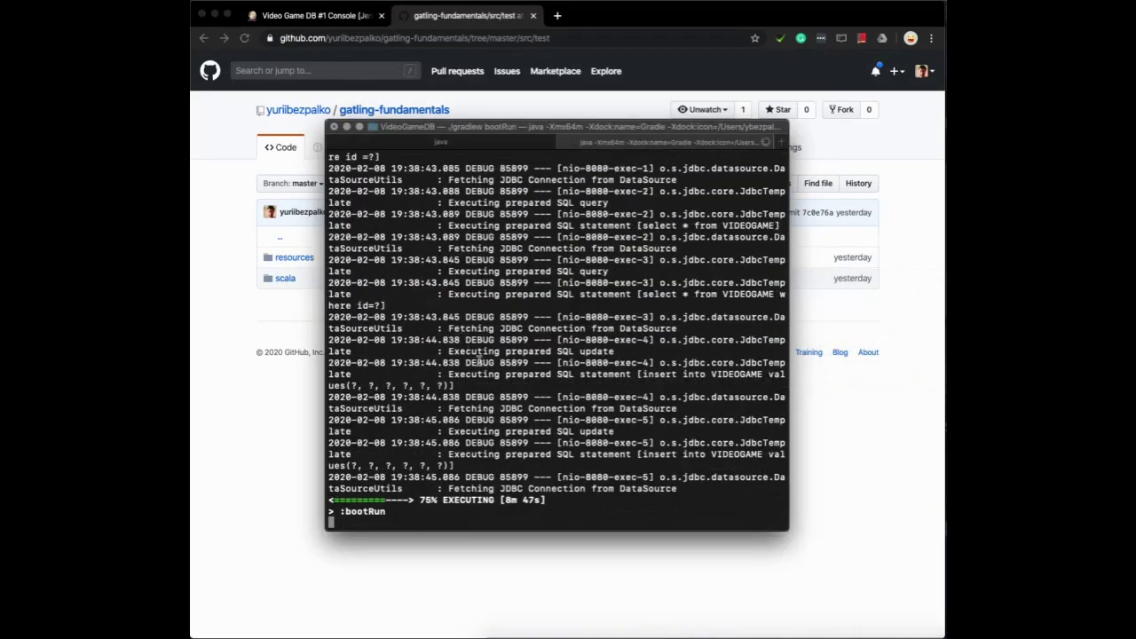
click(272, 431)
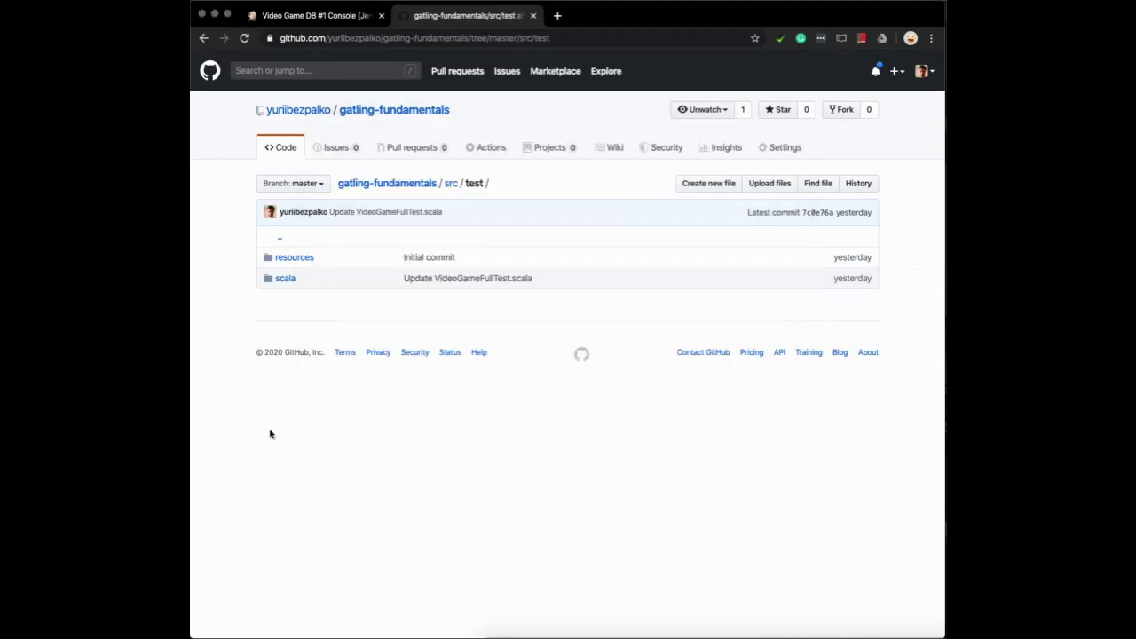
click(284, 277)
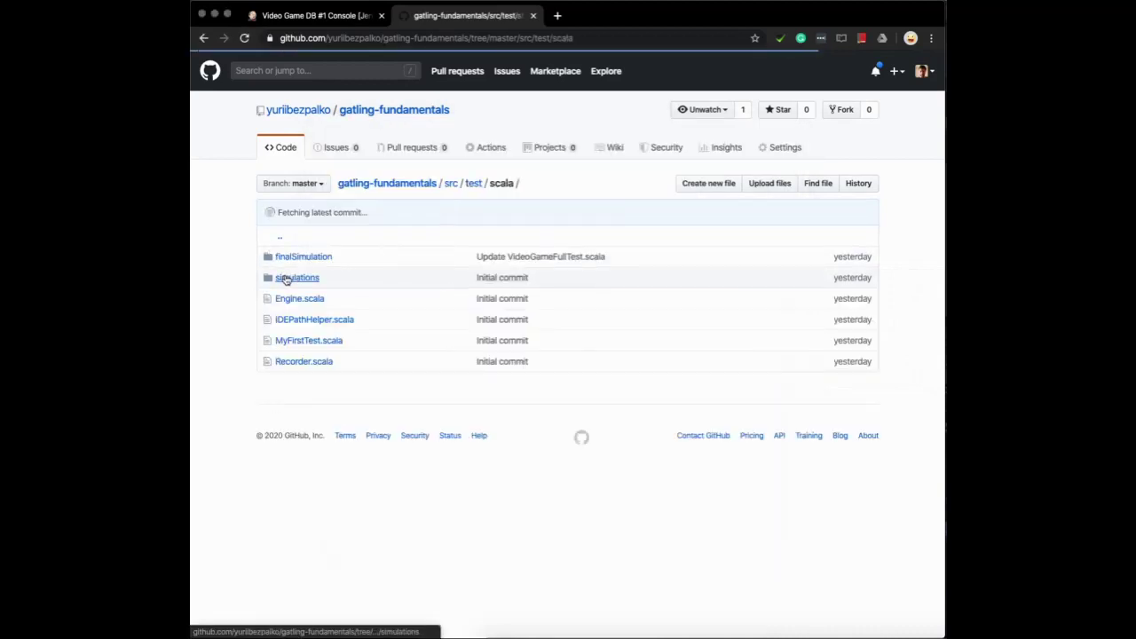
click(295, 259)
click(313, 260)
scroll(533, 388, down, 3)
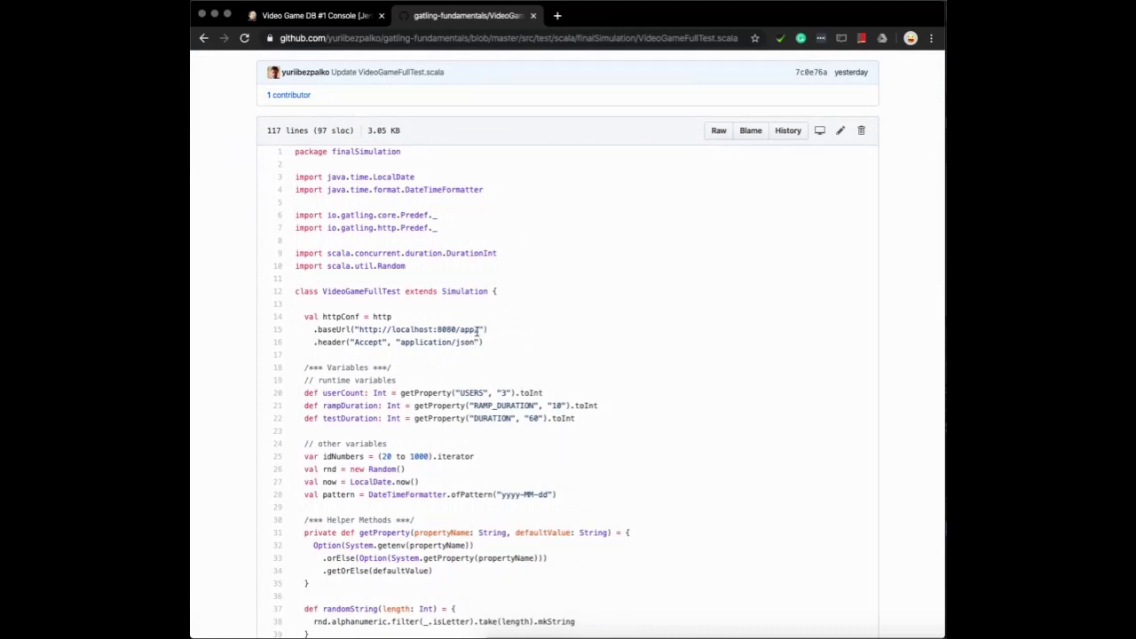
click(325, 20)
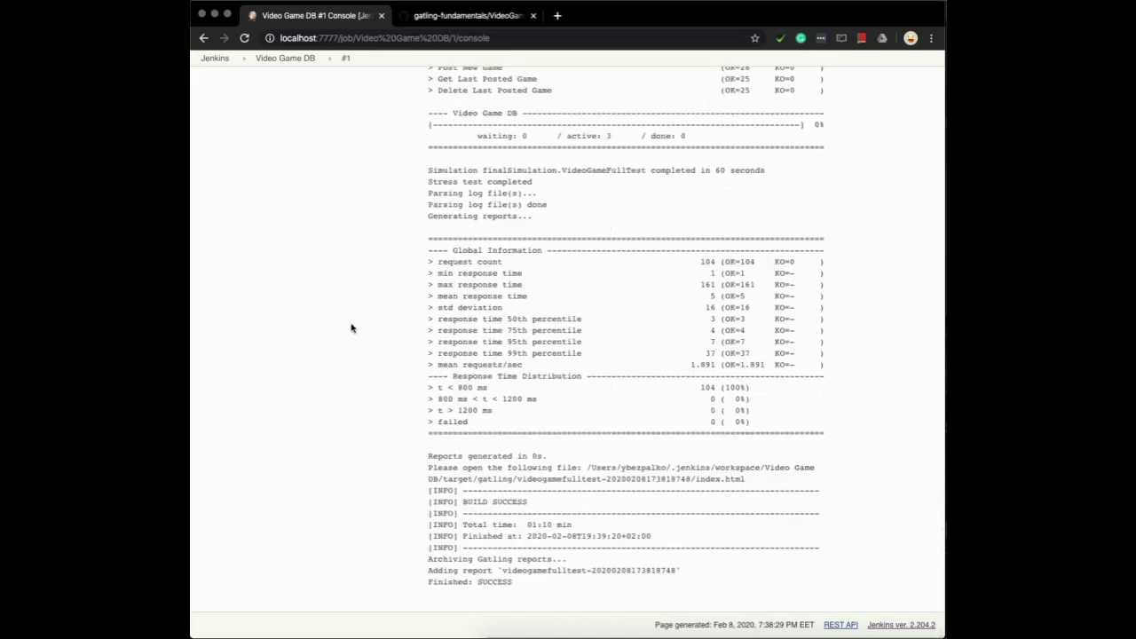
scroll(351, 329, up, 20)
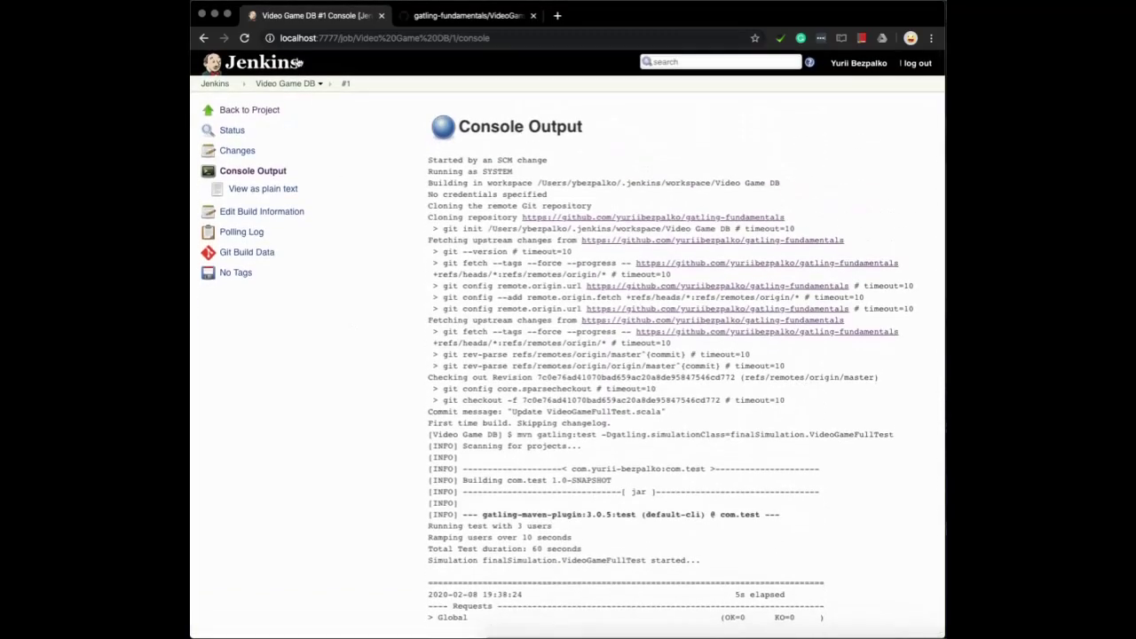
Go from the Video Game DB project page to build #1 and open its Gatling report
click(299, 84)
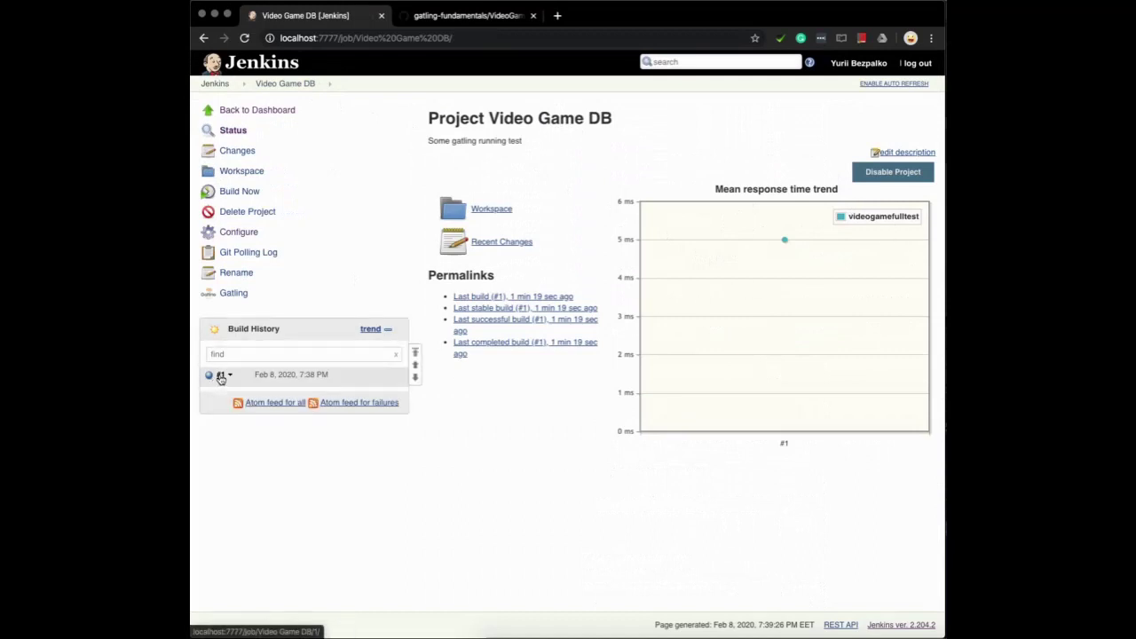
click(221, 376)
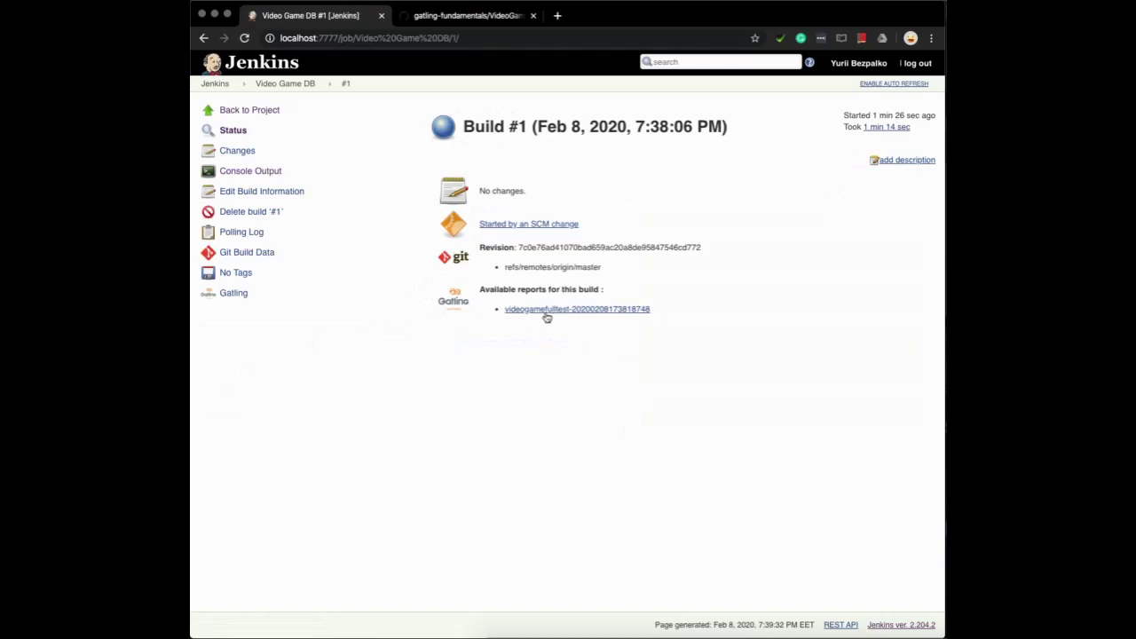
click(595, 309)
Scroll through the videogamefulltest report charts, then go back to the Video Game DB project page
scroll(596, 313, right, 5)
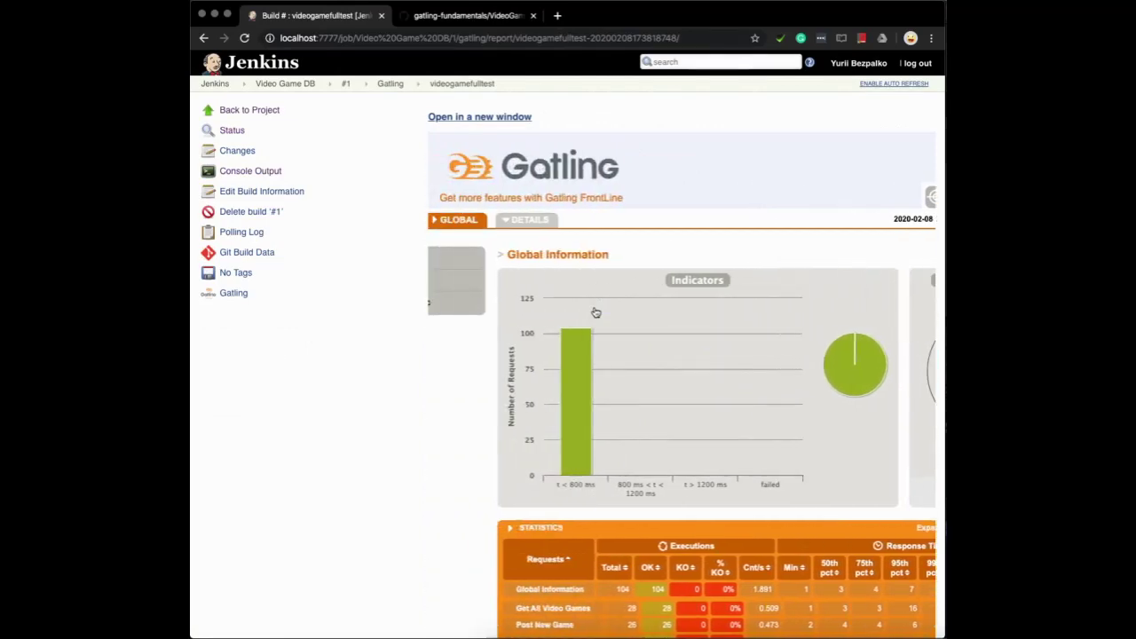
scroll(596, 312, down, 15)
scroll(596, 312, up, 5)
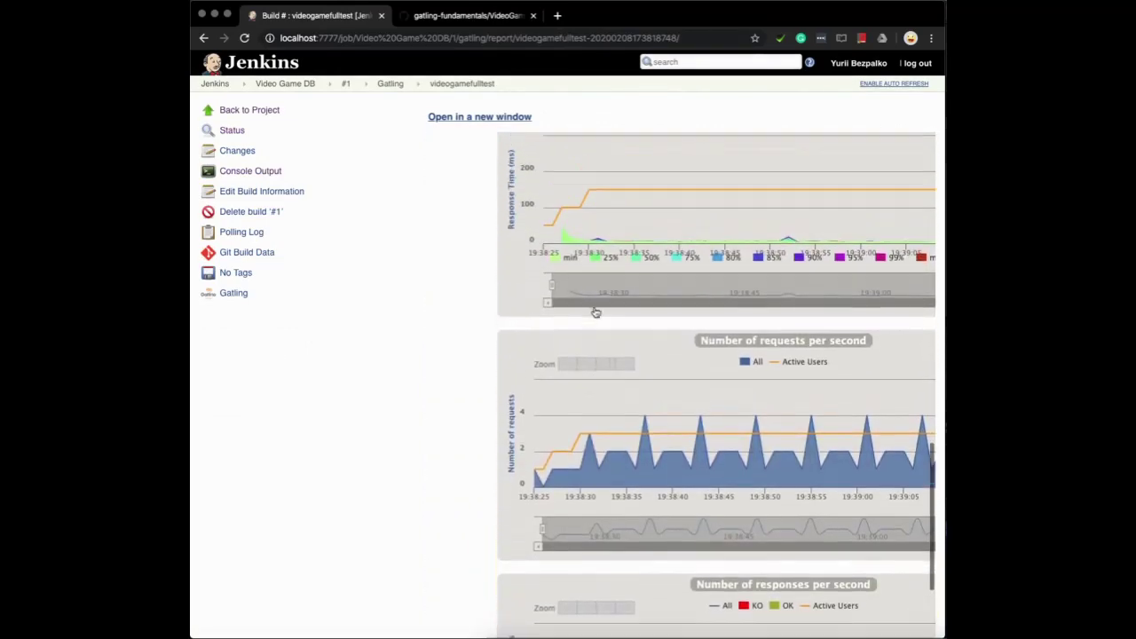
scroll(595, 312, down, 10)
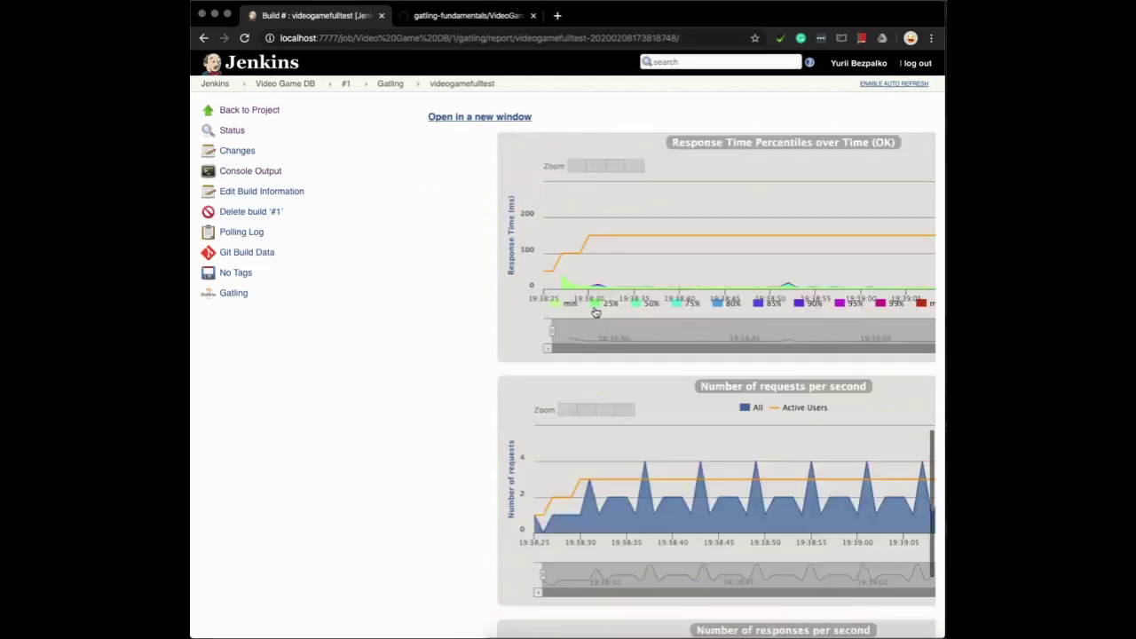
scroll(596, 312, up, 15)
scroll(595, 312, right, 5)
scroll(595, 313, left, 4)
scroll(596, 312, left, 2)
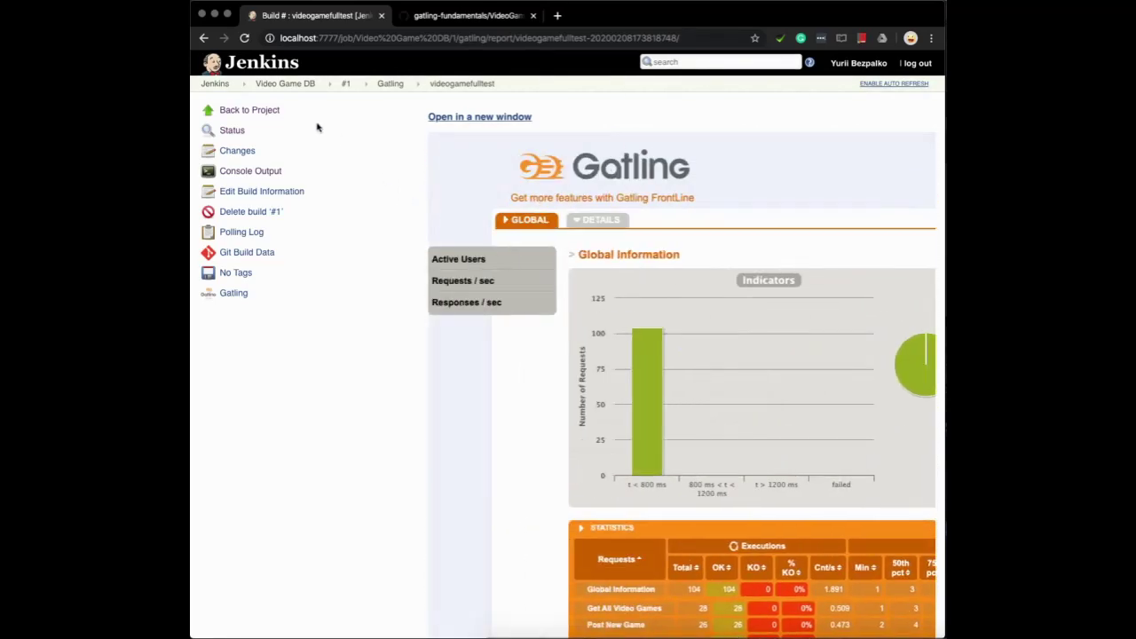
click(282, 84)
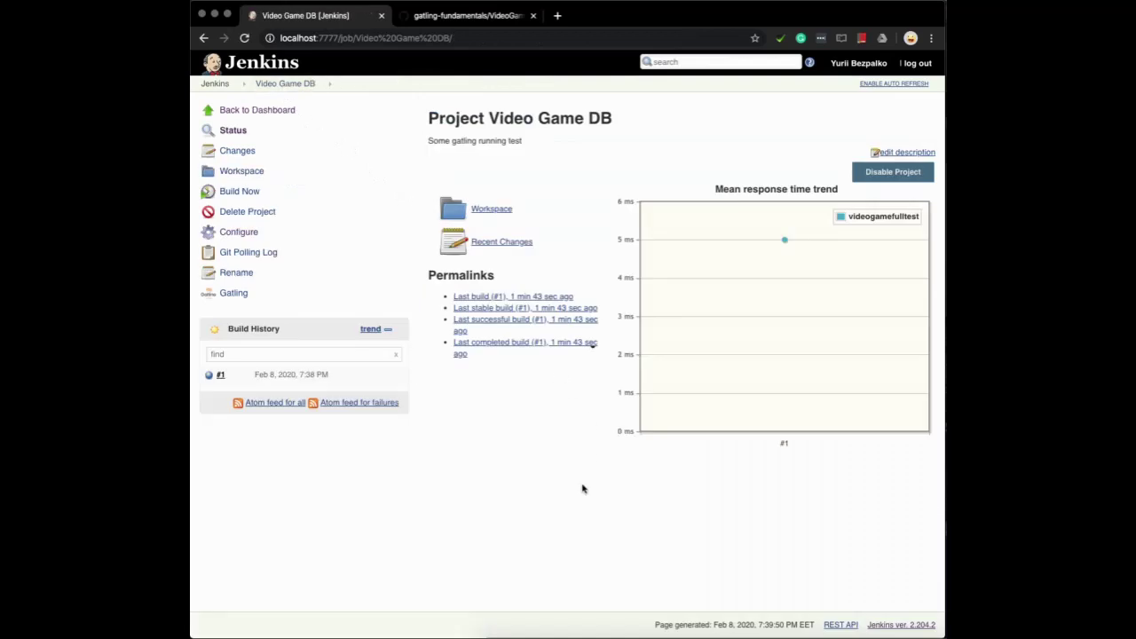